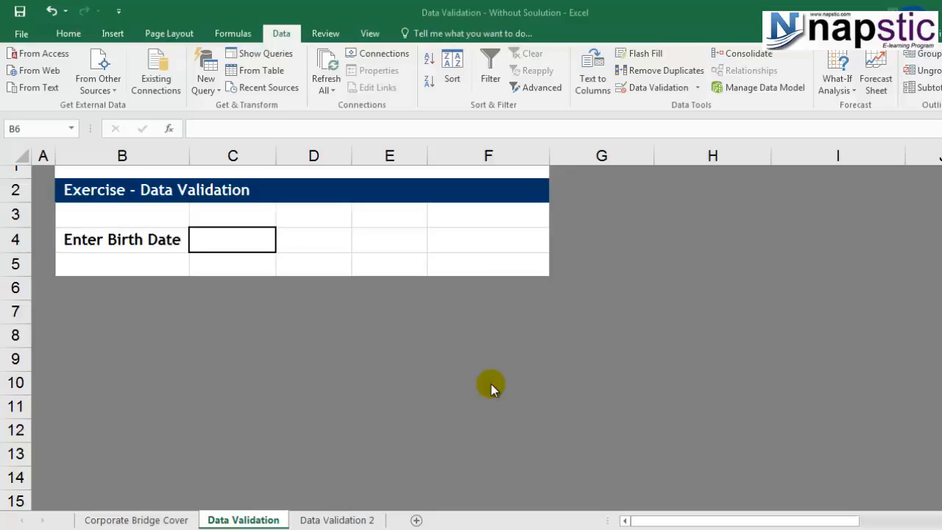
Enter the non-date text "hgfdgdcghcgh" in cell C4, beside the Enter Birth Date label
{"action": "left_click", "coordinate": [110, 244]}
{"action": "left_click", "coordinate": [234, 221]}
{"action": "key", "text": "Down"}
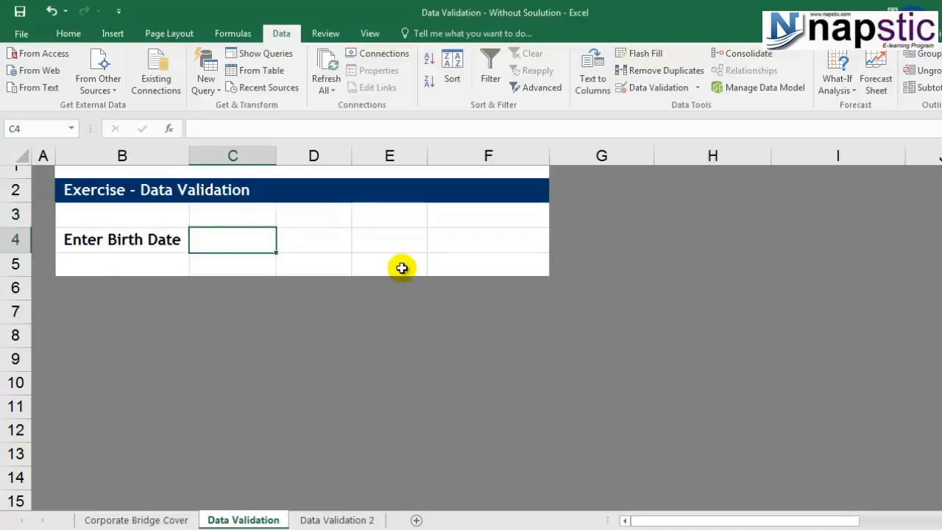
{"action": "type", "text": "hgfdgdcghcgh"}
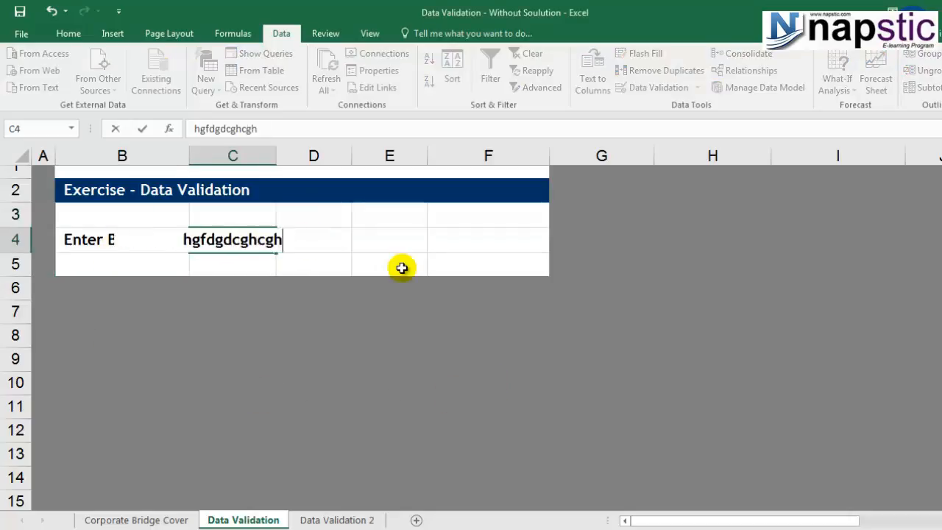
{"action": "left_click", "coordinate": [346, 287]}
{"action": "left_click", "coordinate": [327, 239]}
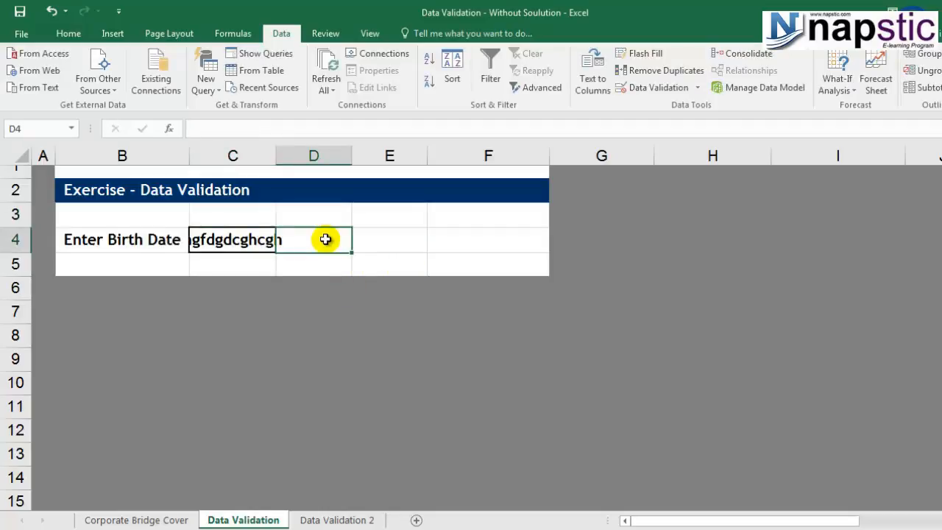
Clear the test text from the birth date cell C4
{"action": "key", "text": "Left"}
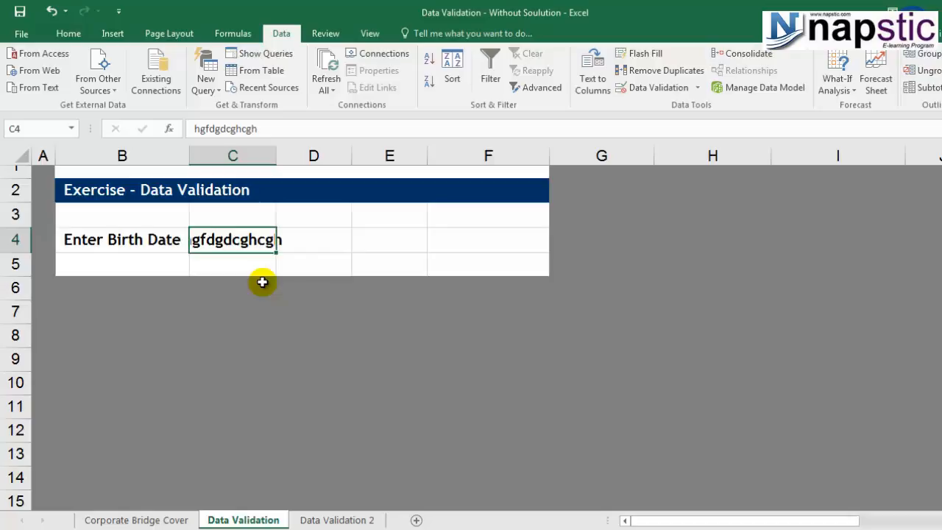
{"action": "key", "text": "Delete"}
{"action": "left_click", "coordinate": [315, 251]}
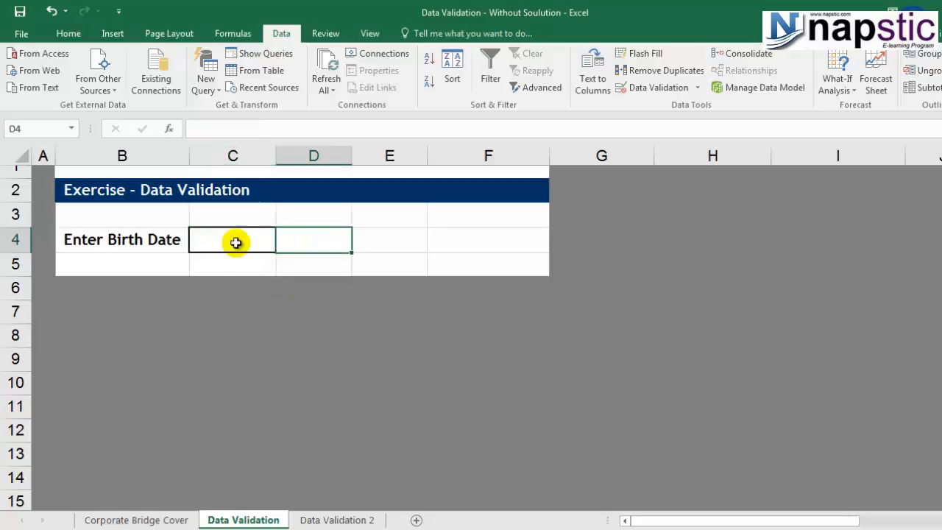
Open the Data Validation settings for the birth date cell C4
{"action": "left_click", "coordinate": [236, 241]}
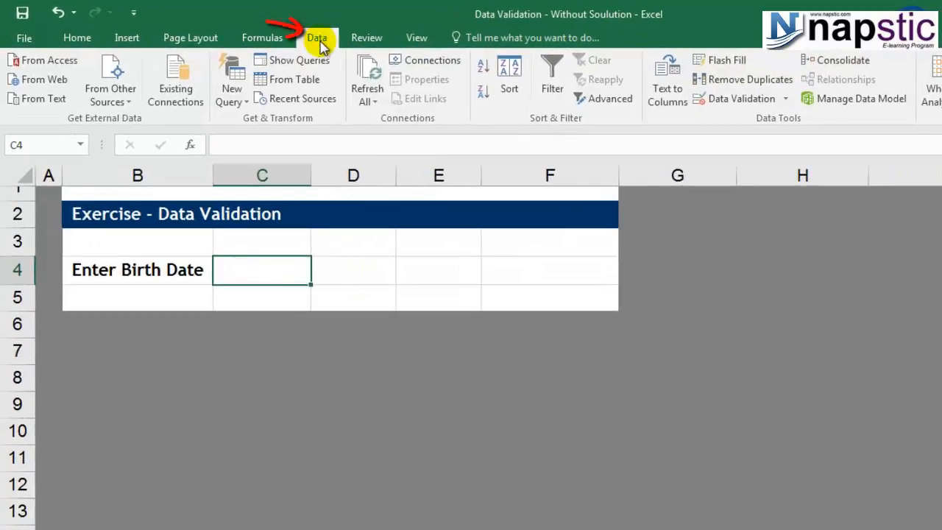
{"action": "left_click", "coordinate": [786, 99]}
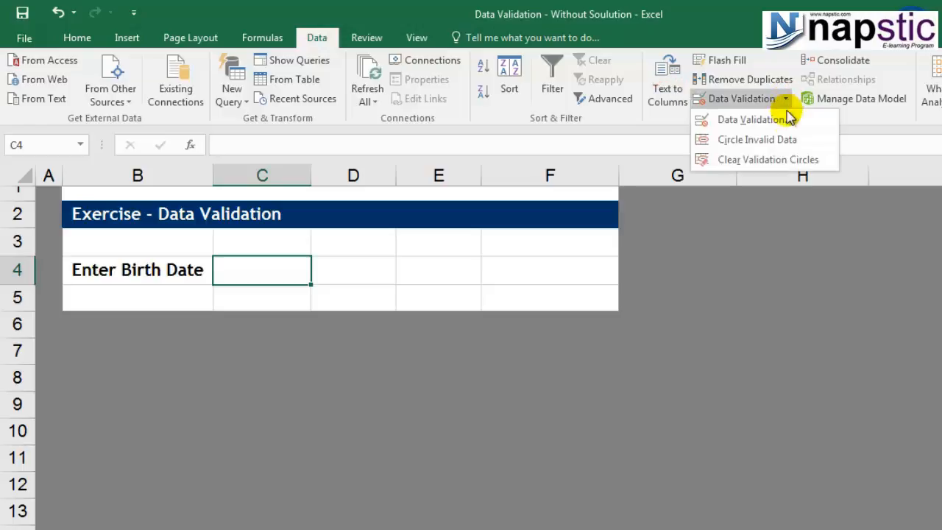
{"action": "left_click", "coordinate": [790, 124]}
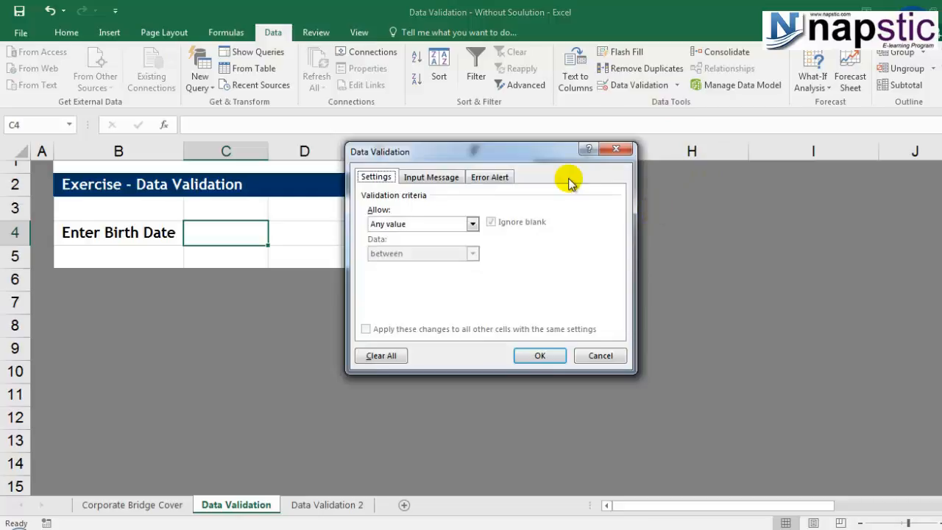
{"action": "left_click_drag", "start_coordinate": [528, 158], "coordinate": [520, 180]}
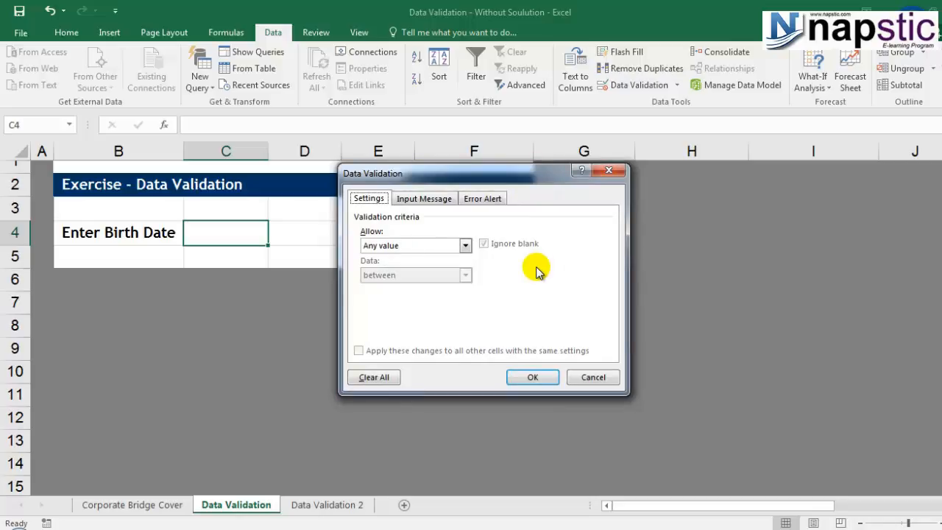
Examine the Settings, Input Message and Error Alert options available for the cell's data validation
{"action": "left_click", "coordinate": [409, 200]}
{"action": "left_click", "coordinate": [482, 198]}
{"action": "left_click", "coordinate": [370, 198]}
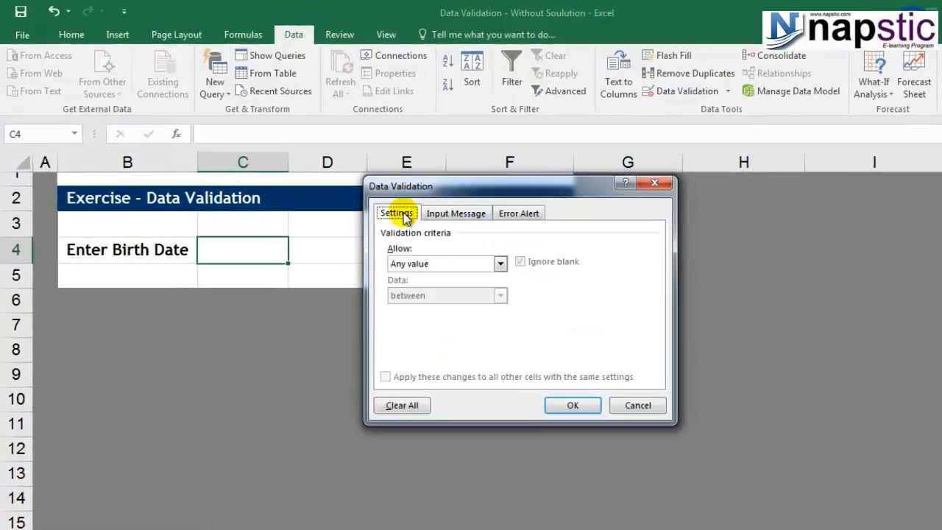
{"action": "left_click", "coordinate": [434, 213]}
{"action": "left_click", "coordinate": [505, 214]}
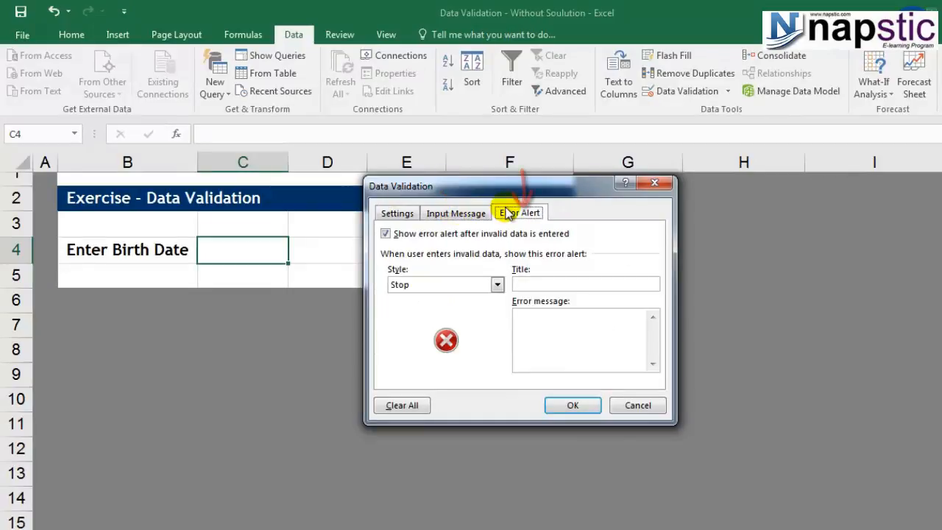
{"action": "left_click", "coordinate": [475, 213]}
{"action": "left_click", "coordinate": [408, 215]}
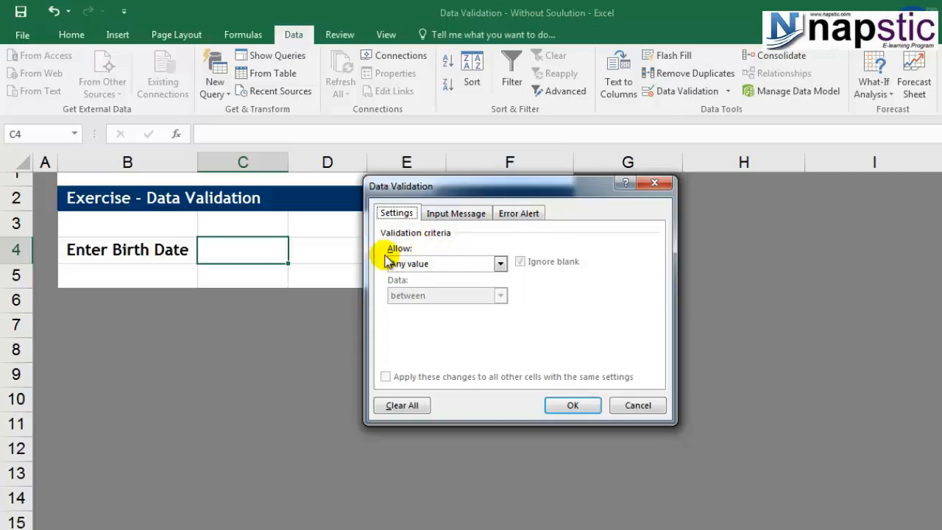
Restrict cell C4 to dates between a start date of 01/01/1900 and an end date of =now()
{"action": "left_click", "coordinate": [500, 263]}
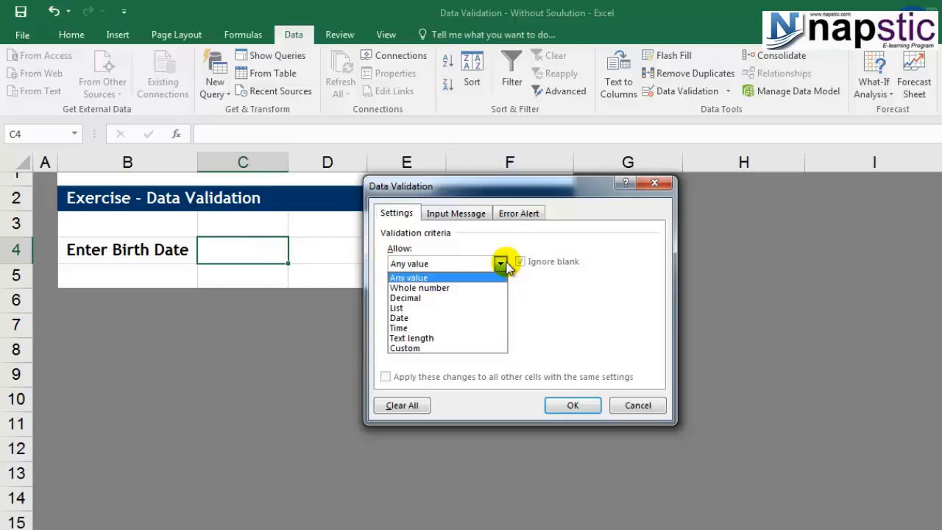
{"action": "left_click", "coordinate": [444, 318]}
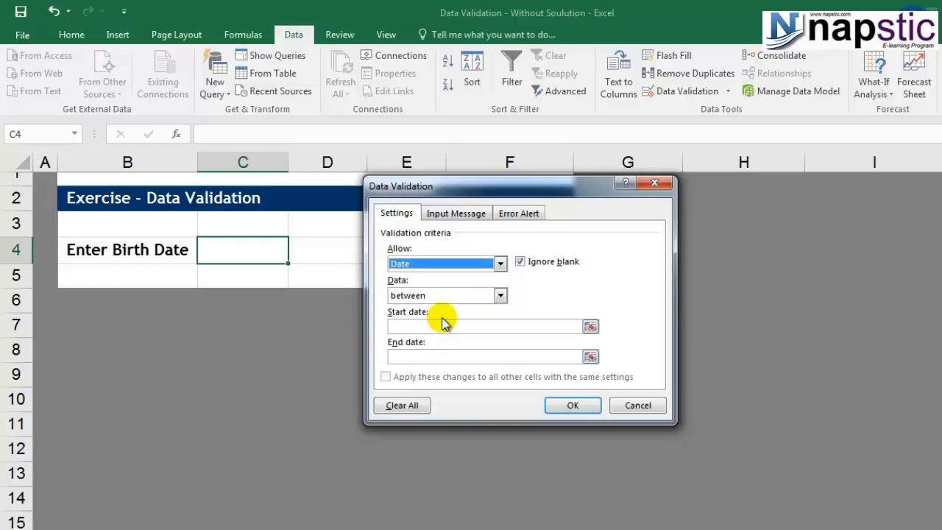
{"action": "left_click", "coordinate": [501, 295]}
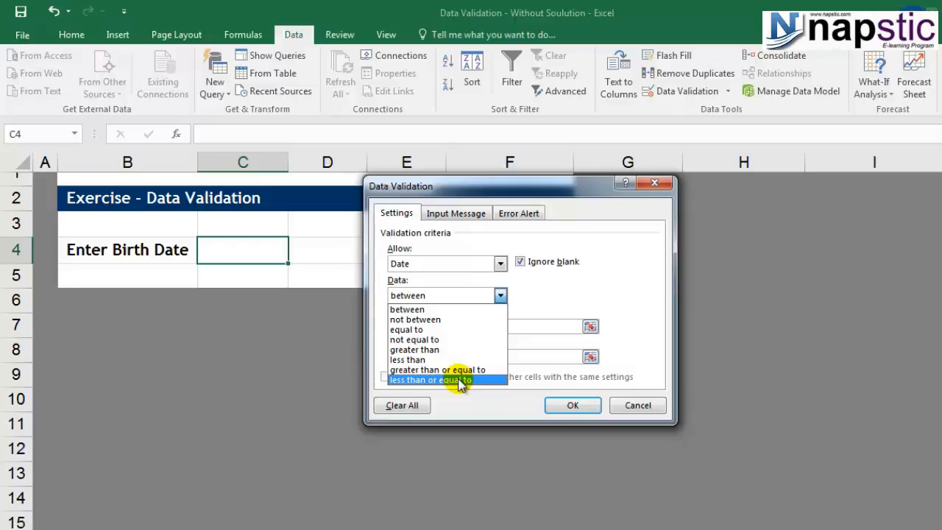
{"action": "left_click", "coordinate": [389, 309]}
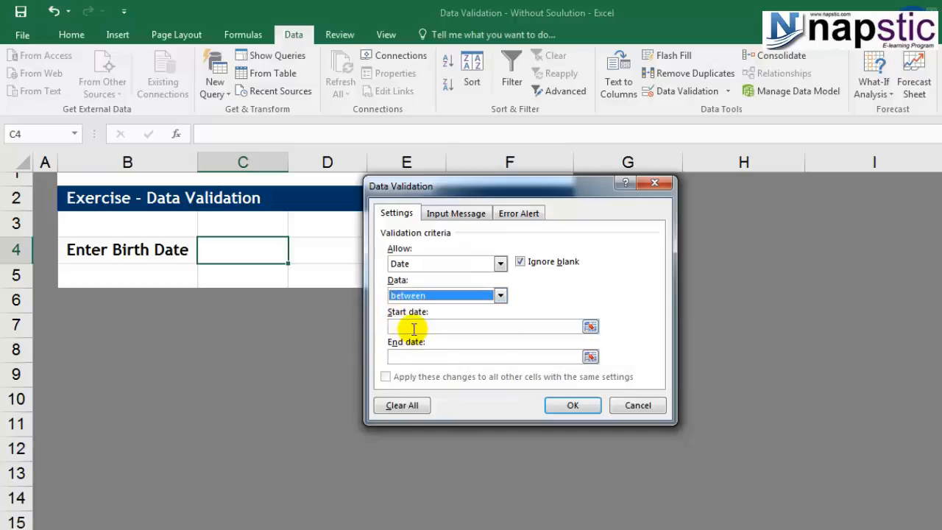
{"action": "left_click", "coordinate": [416, 327]}
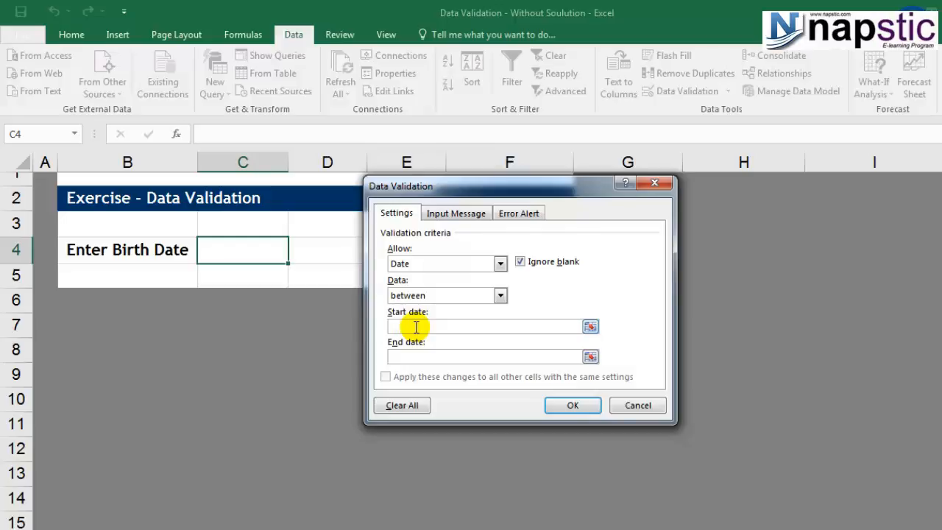
{"action": "type", "text": "01/01/1900"}
{"action": "left_click", "coordinate": [457, 355]}
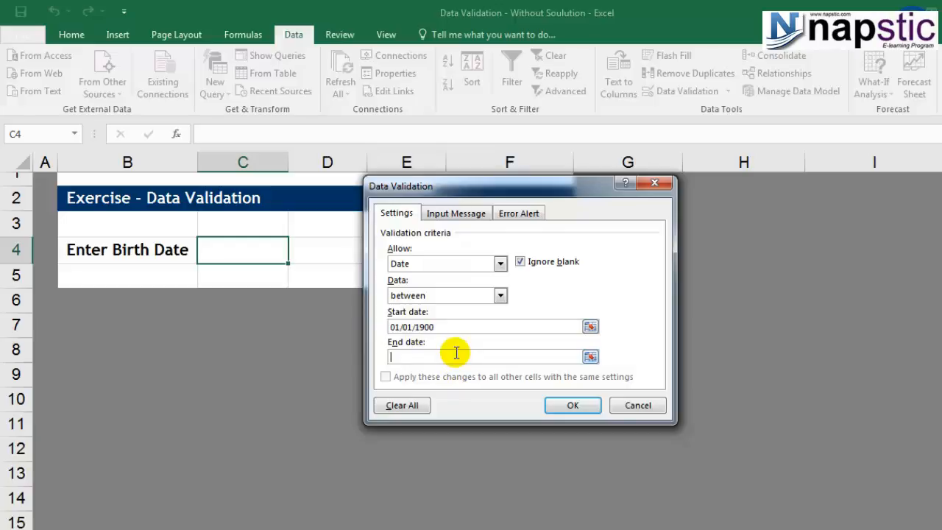
{"action": "type", "text": "=now()"}
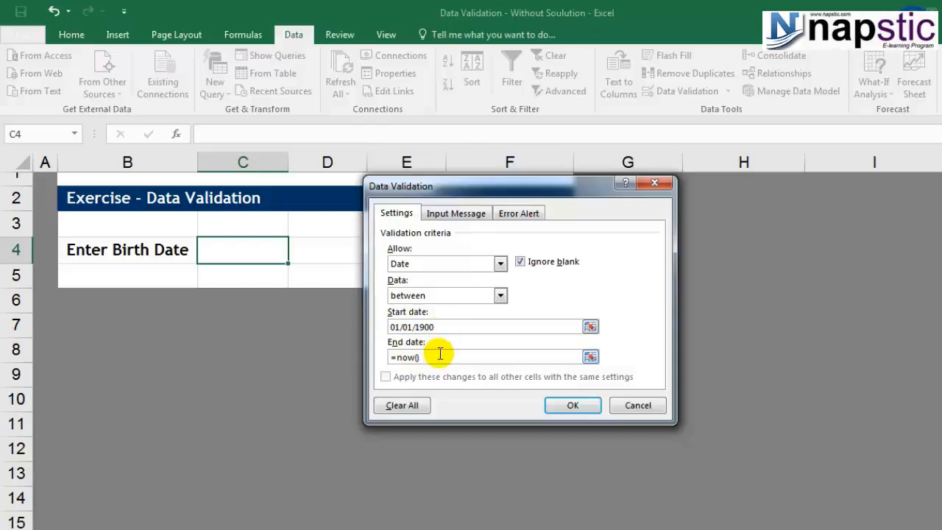
Set the validation's input message to "Enter your birth date", leaving the message title empty
{"action": "left_click", "coordinate": [439, 220]}
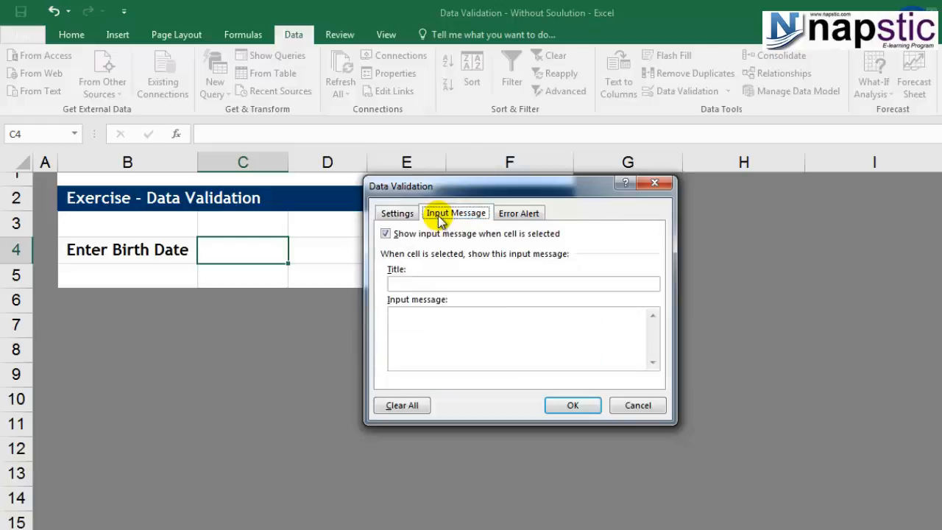
{"action": "left_click", "coordinate": [470, 344]}
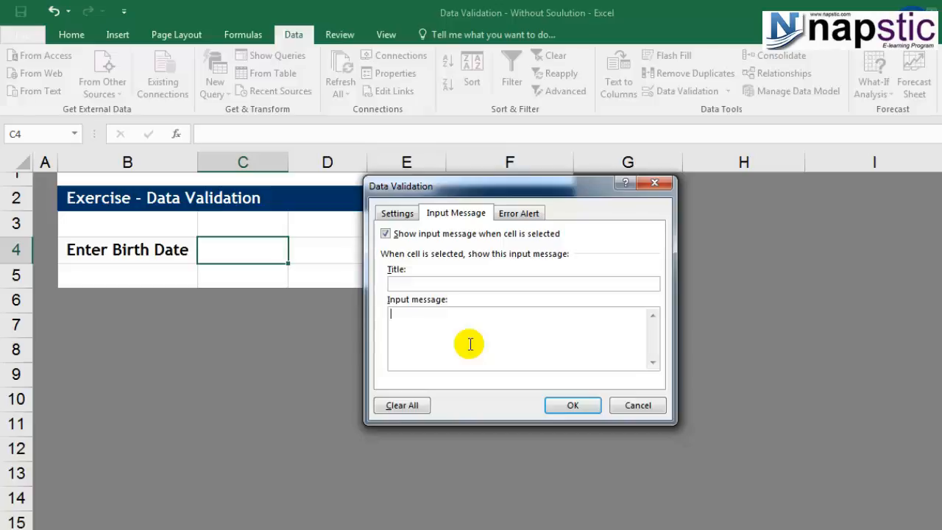
{"action": "type", "text": "Enter your birthdate"}
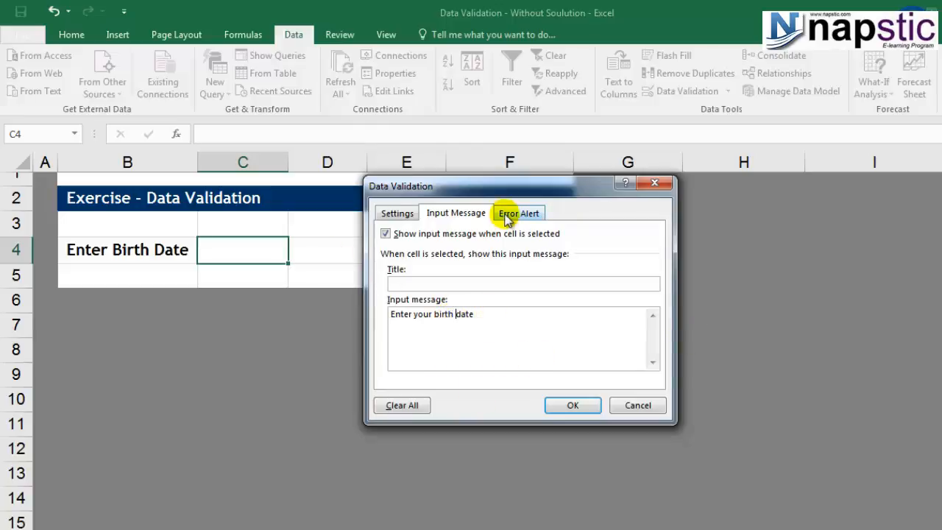
Set the error alert title for cell C4's validation to "Error in Inputing data"
{"action": "left_click", "coordinate": [506, 220]}
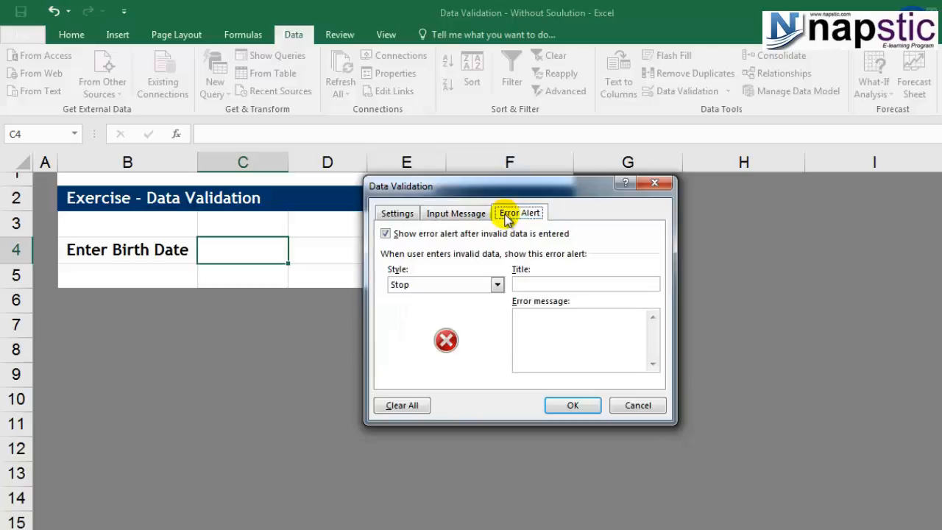
{"action": "left_click", "coordinate": [542, 284]}
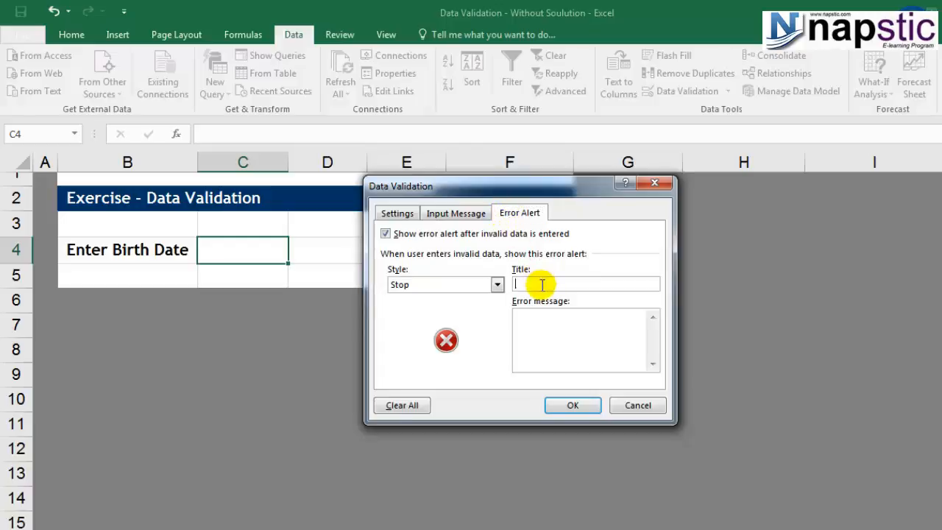
{"action": "type", "text": "Error in Inouting Dtaa"}
{"action": "key", "text": "Return"}
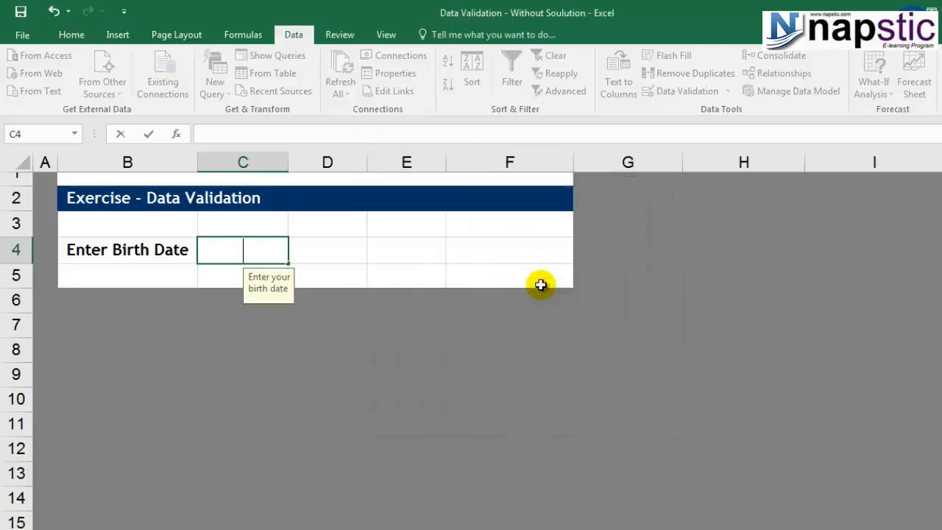
{"action": "left_click", "coordinate": [337, 301]}
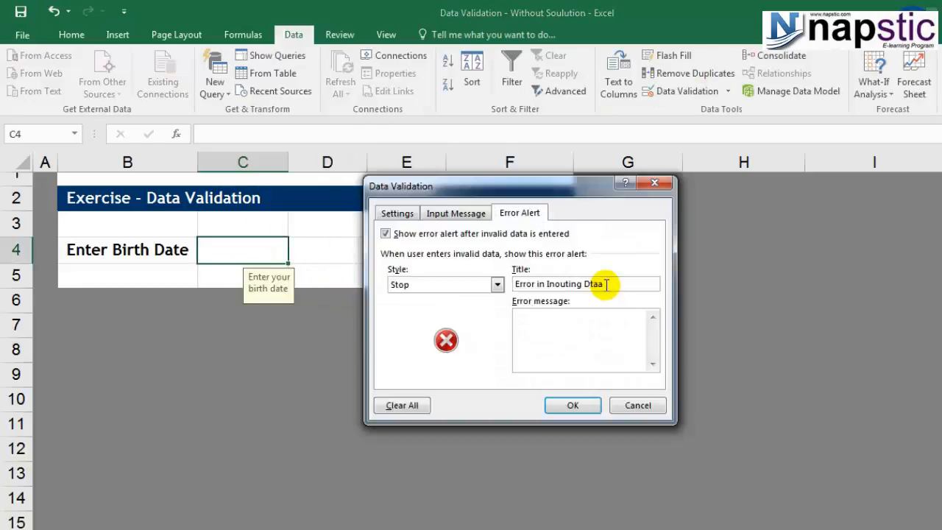
{"action": "key", "text": "BackSpace"}
{"action": "key", "text": "BackSpace"}
{"action": "key", "text": "BackSpace"}
{"action": "key", "text": "BackSpace"}
{"action": "key", "text": "BackSpace"}
{"action": "key", "text": "BackSpace"}
{"action": "key", "text": "BackSpace"}
{"action": "key", "text": "BackSpace"}
{"action": "key", "text": "BackSpace"}
{"action": "key", "text": "BackSpace"}
{"action": "key", "text": "BackSpace"}
{"action": "type", "text": "puting data"}
Set the error message to "Please type a valid date between 01/01/1900 abd today." and apply the validation to C4
{"action": "left_click", "coordinate": [604, 320]}
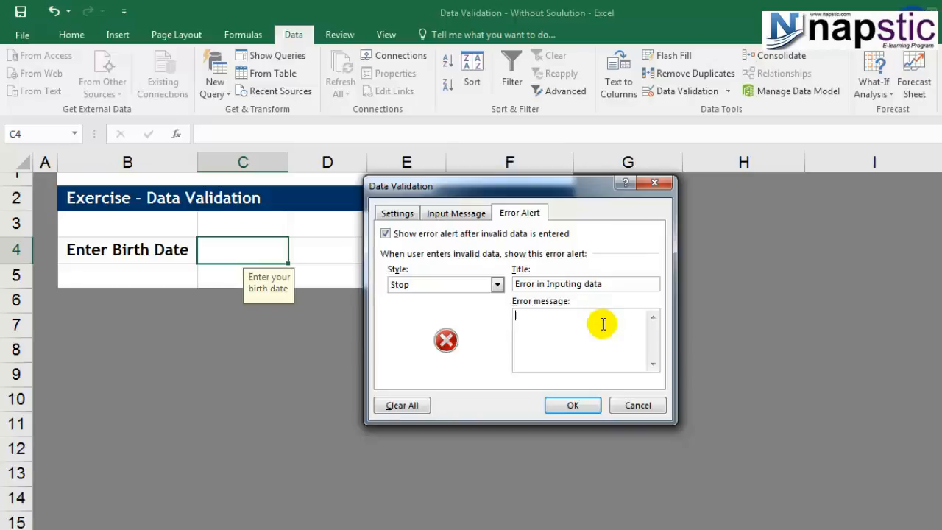
{"action": "type", "text": "Please type a valid date be"}
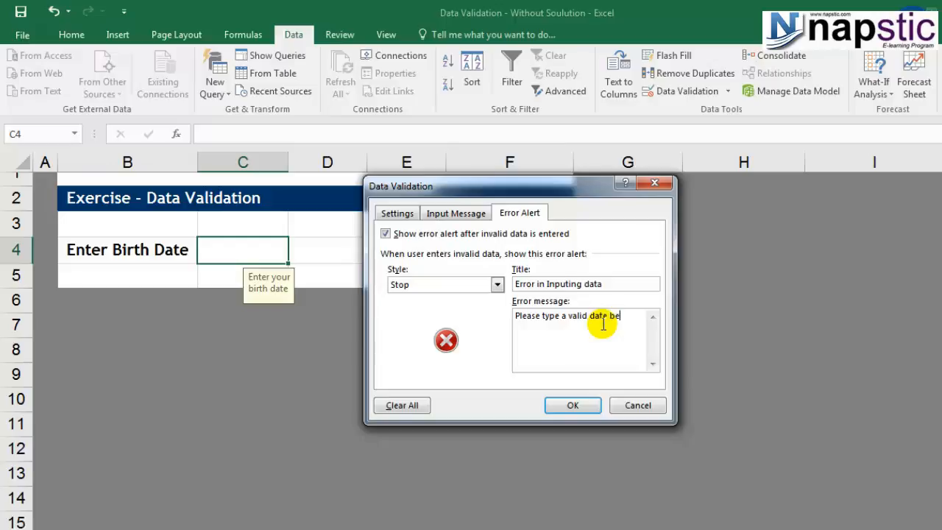
{"action": "type", "text": "tween 01/01/1900 abd today."}
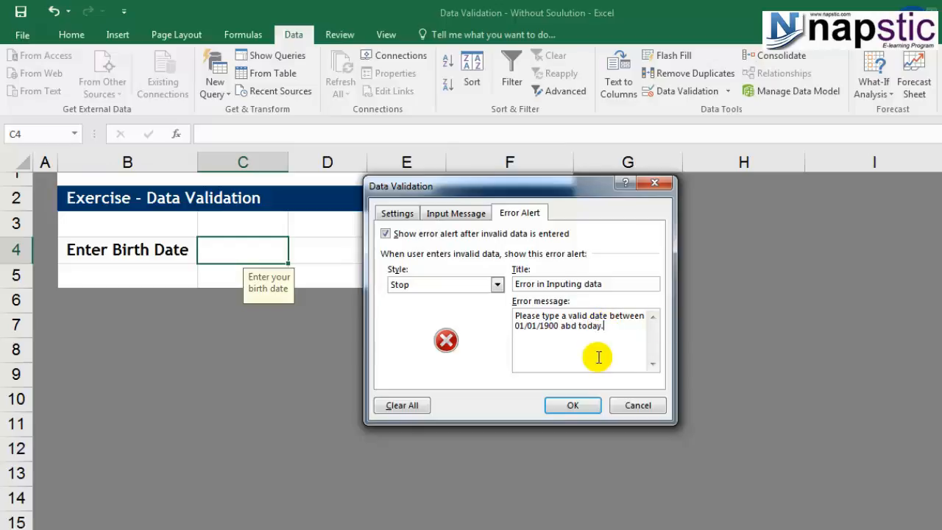
{"action": "left_click", "coordinate": [479, 213]}
{"action": "left_click", "coordinate": [407, 213]}
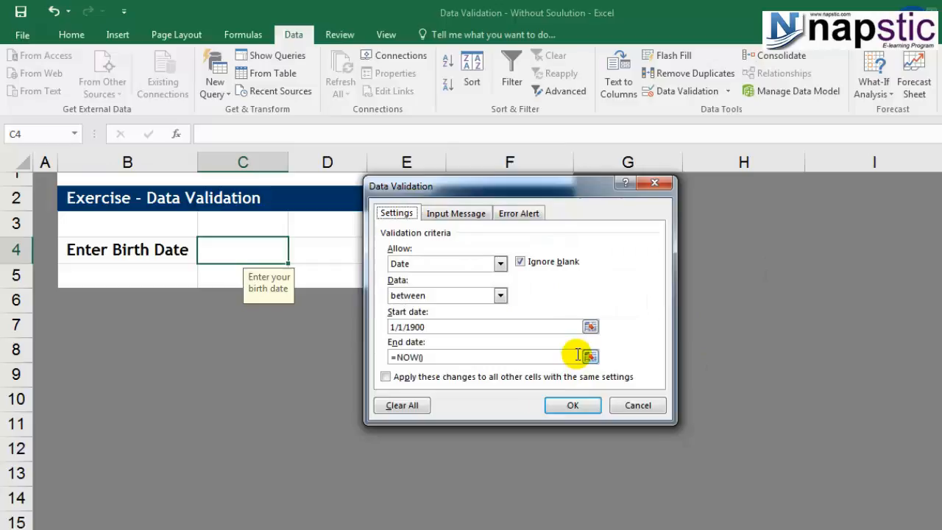
{"action": "left_click", "coordinate": [583, 404]}
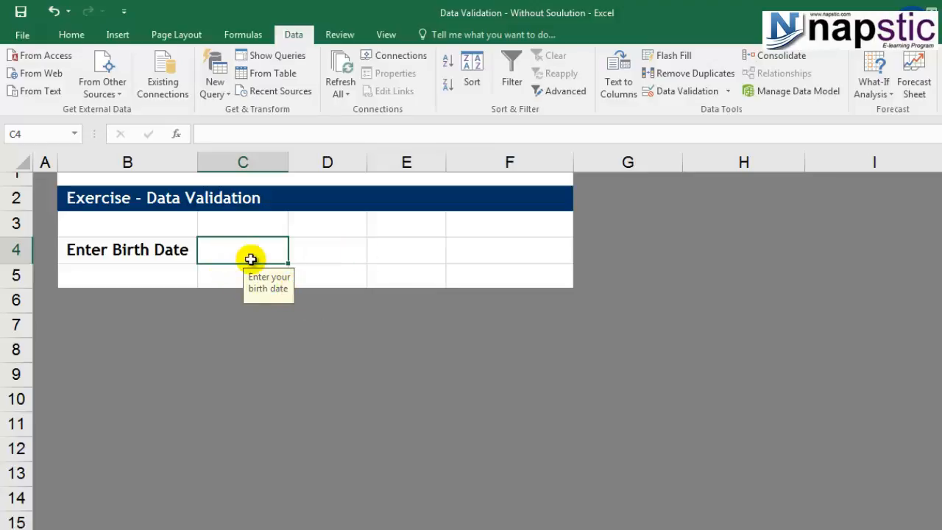
Test the validation by entering the invalid text "ghfjh" in C4, and cancel the entry
{"action": "type", "text": "ghfjh"}
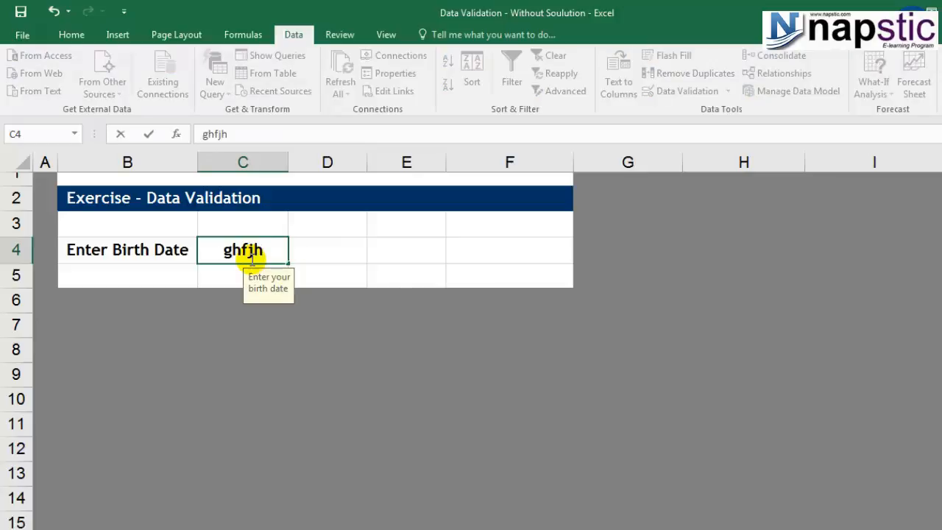
{"action": "key", "text": "Return"}
{"action": "left_click_drag", "start_coordinate": [567, 278], "coordinate": [612, 244]}
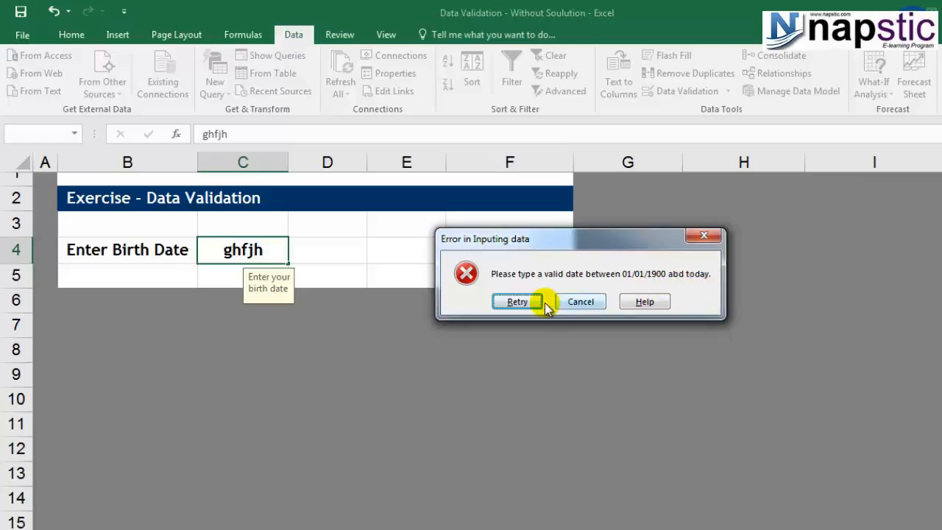
{"action": "left_click", "coordinate": [584, 306]}
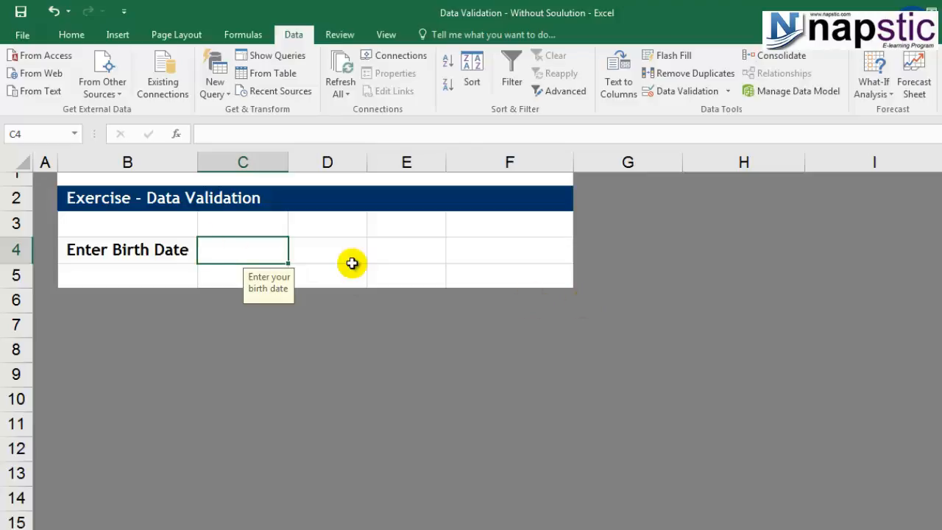
Test the validation by entering a valid birth date within the allowed range in C4, and reselect the cell
{"action": "type", "text": "01/01"}
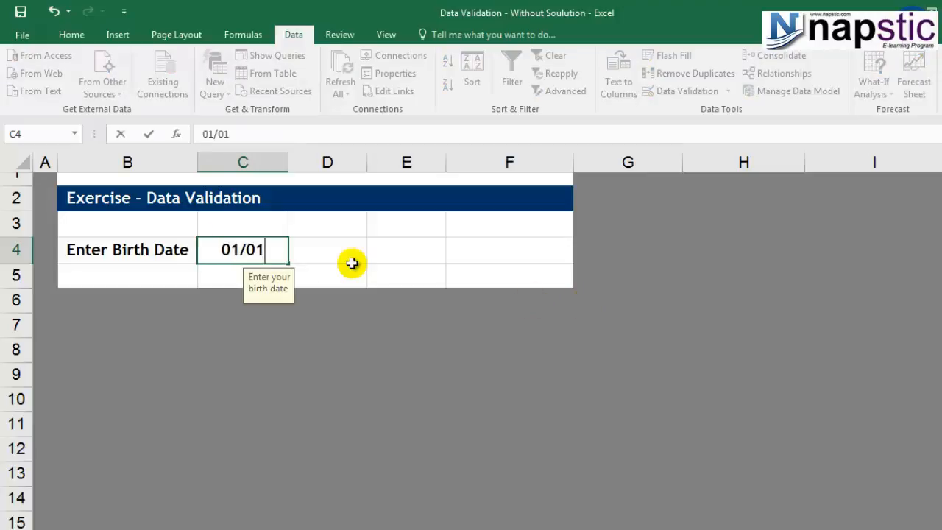
{"action": "type", "text": "/2000"}
{"action": "key", "text": "Return"}
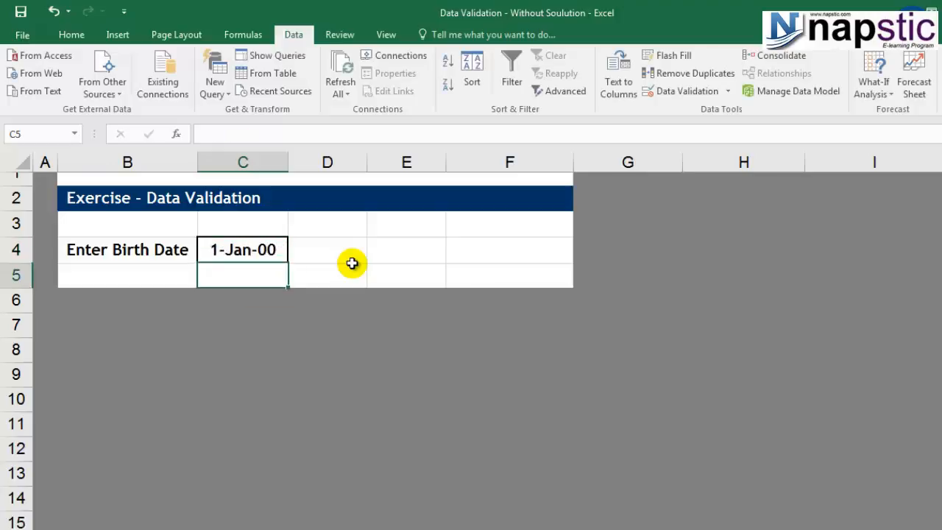
{"action": "left_click", "coordinate": [352, 259]}
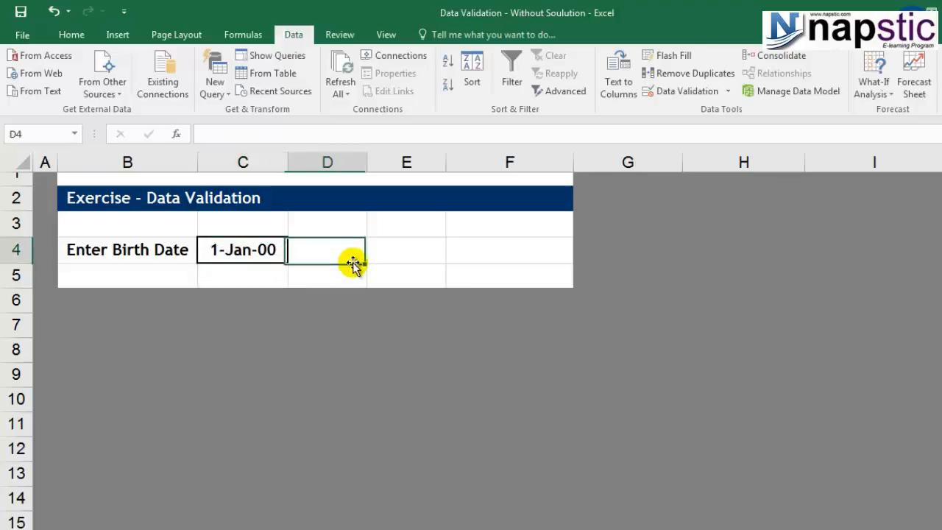
{"action": "left_click", "coordinate": [262, 252]}
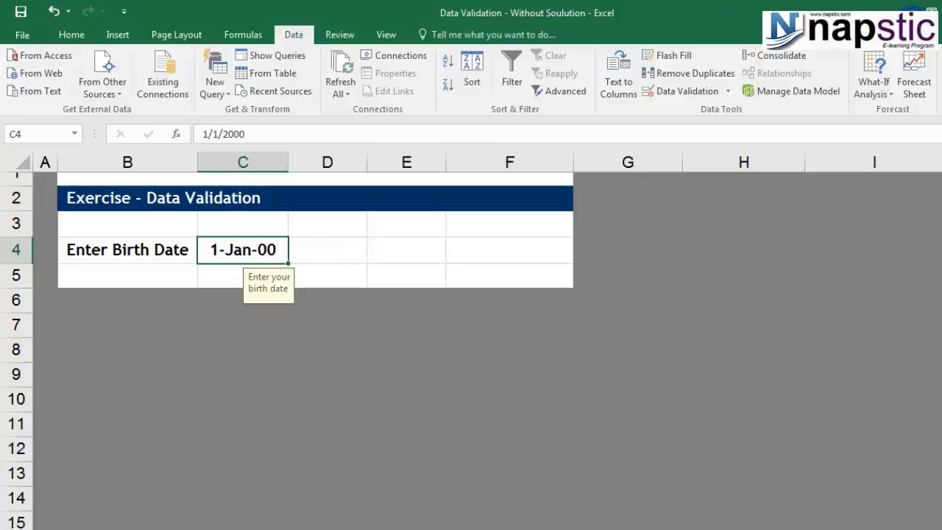
Switch to the Data Validation 2 sheet and review the city table's rows and its column headings from City to Population density
{"action": "left_click", "coordinate": [367, 526]}
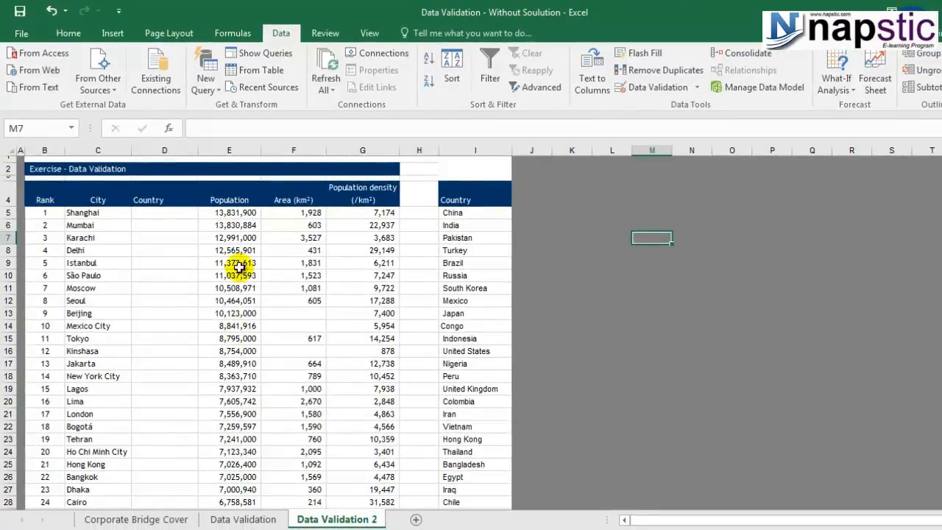
{"action": "scroll", "coordinate": [243, 337], "scroll_direction": "down", "scroll_amount": 5}
{"action": "scroll", "coordinate": [243, 338], "scroll_direction": "down", "scroll_amount": 6}
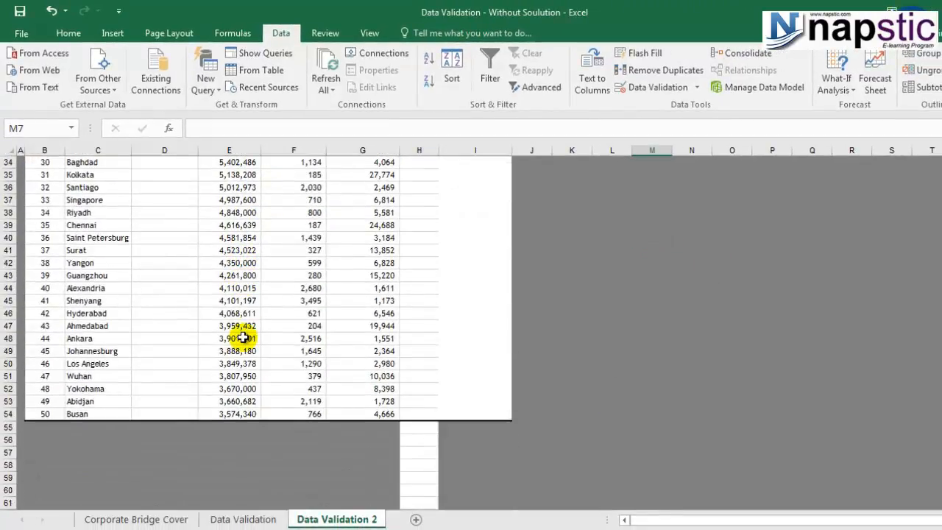
{"action": "scroll", "coordinate": [243, 338], "scroll_direction": "up", "scroll_amount": 9}
{"action": "scroll", "coordinate": [243, 338], "scroll_direction": "up", "scroll_amount": 2}
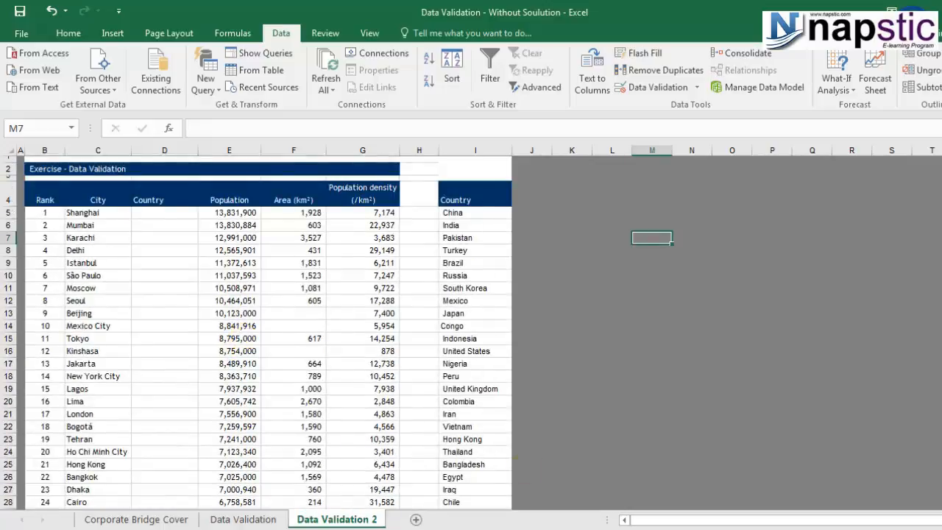
{"action": "left_click", "coordinate": [84, 193]}
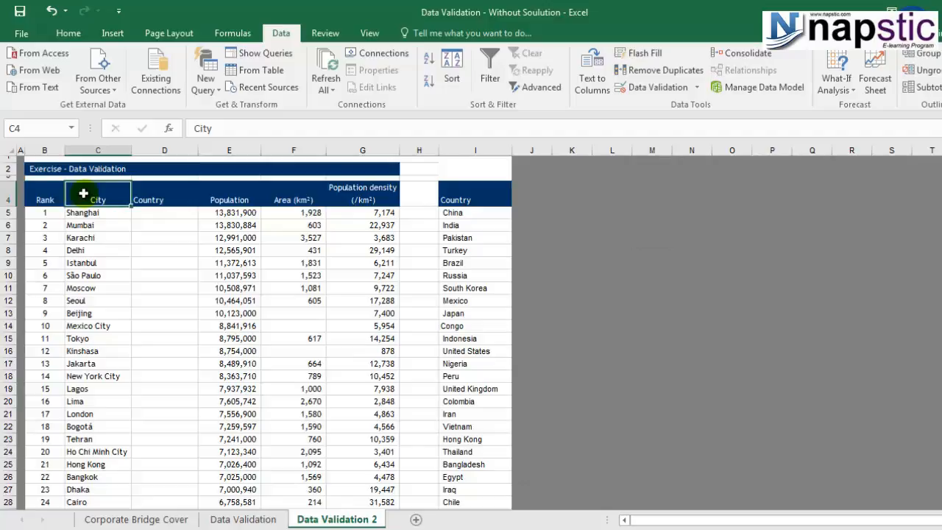
{"action": "left_click", "coordinate": [145, 192]}
{"action": "left_click", "coordinate": [215, 187]}
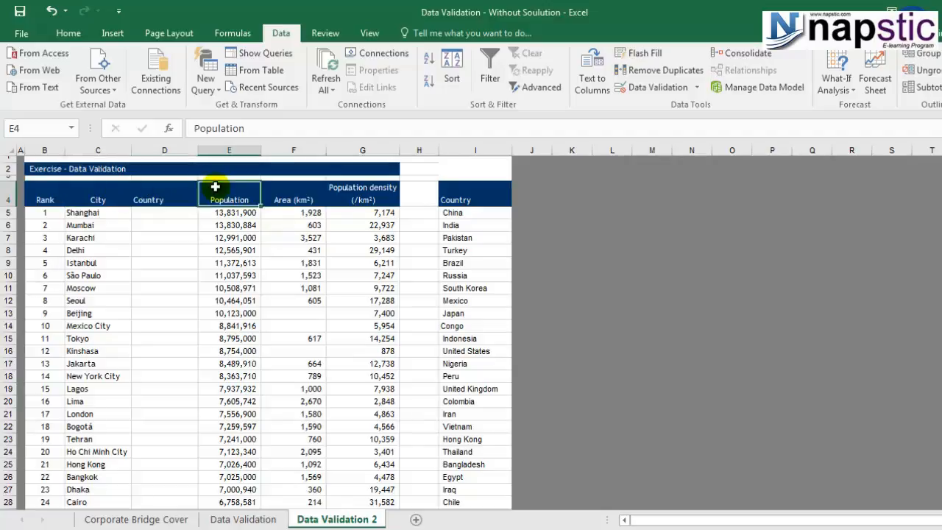
{"action": "left_click", "coordinate": [290, 186]}
{"action": "left_click", "coordinate": [360, 193]}
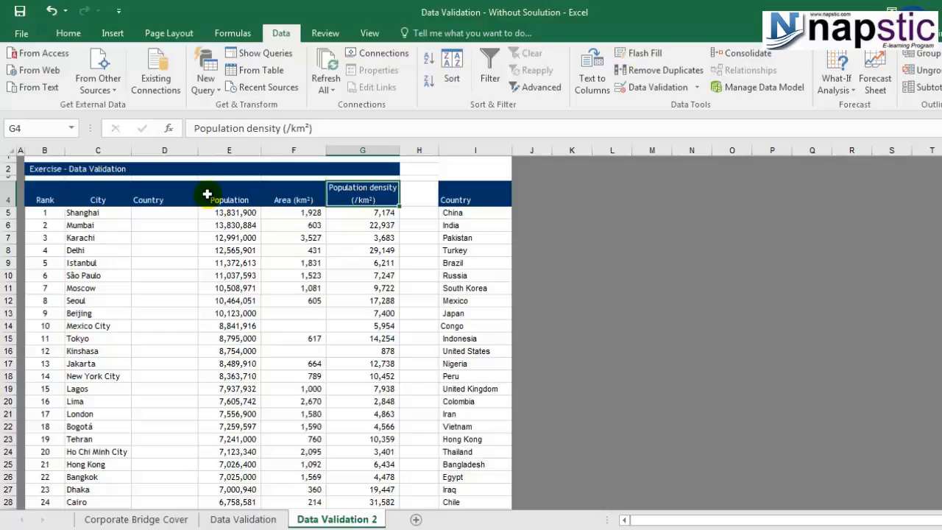
Compare the Country column D of the city table with the country list in column I, matching Shanghai in C5 with its country
{"action": "left_click", "coordinate": [177, 150]}
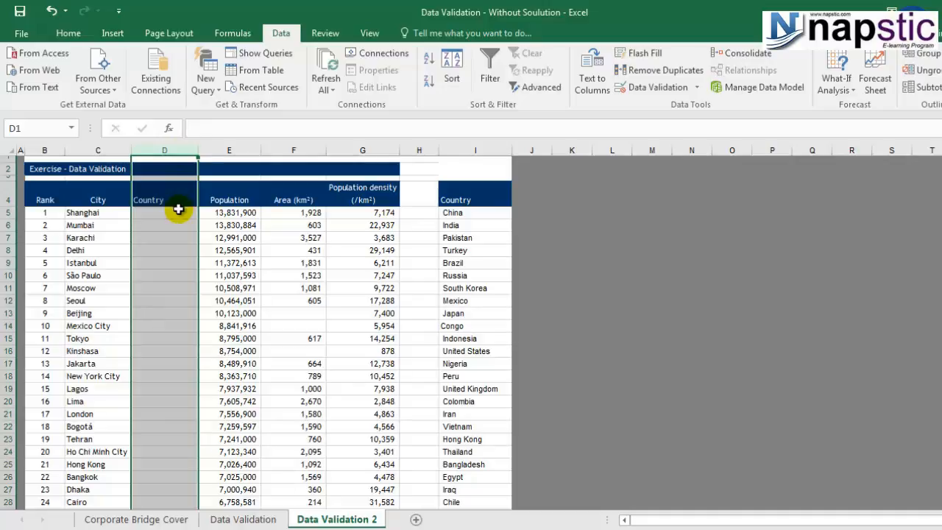
{"action": "left_click", "coordinate": [464, 147]}
{"action": "left_click_drag", "start_coordinate": [458, 238], "coordinate": [460, 250]}
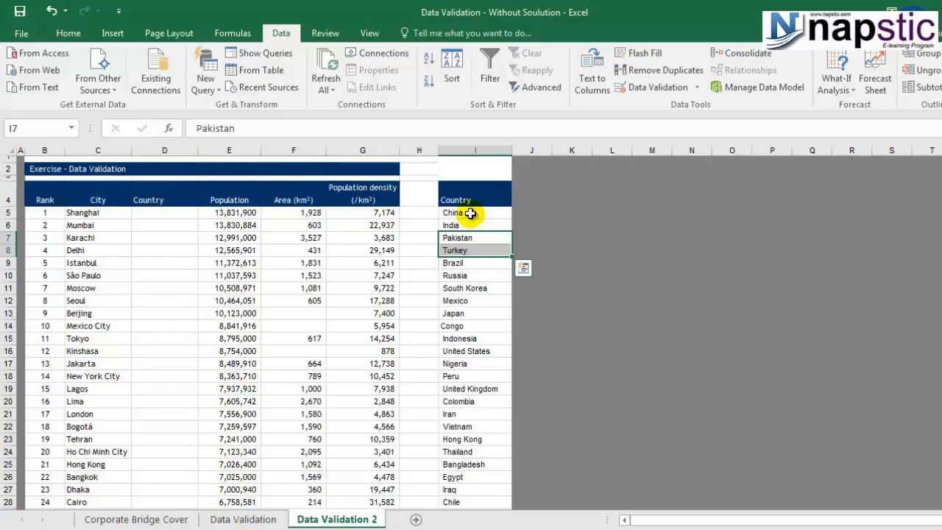
{"action": "left_click", "coordinate": [470, 212]}
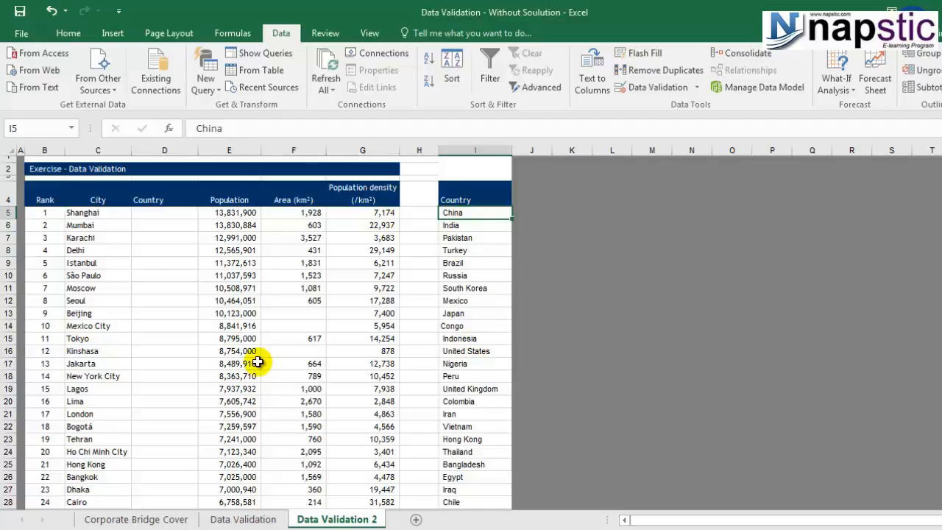
{"action": "left_click", "coordinate": [105, 212]}
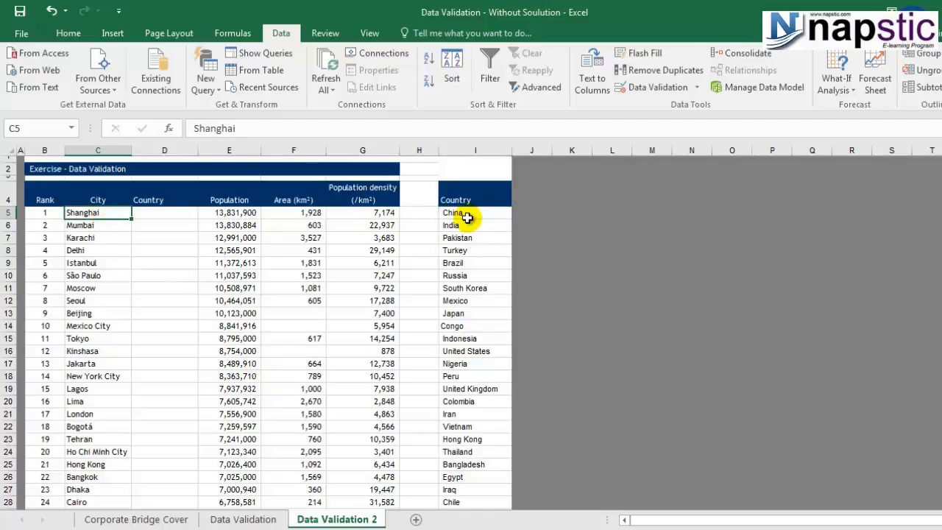
{"action": "left_click", "coordinate": [151, 214]}
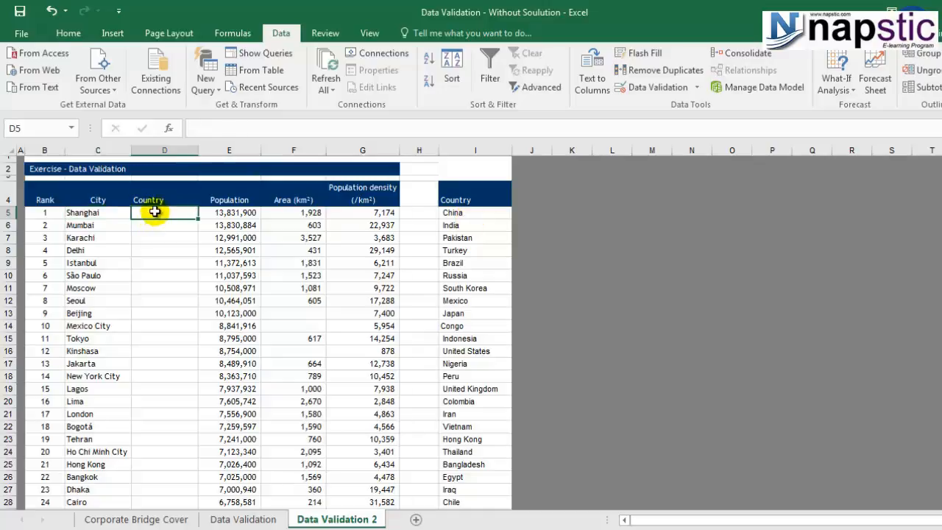
{"action": "left_click", "coordinate": [104, 212]}
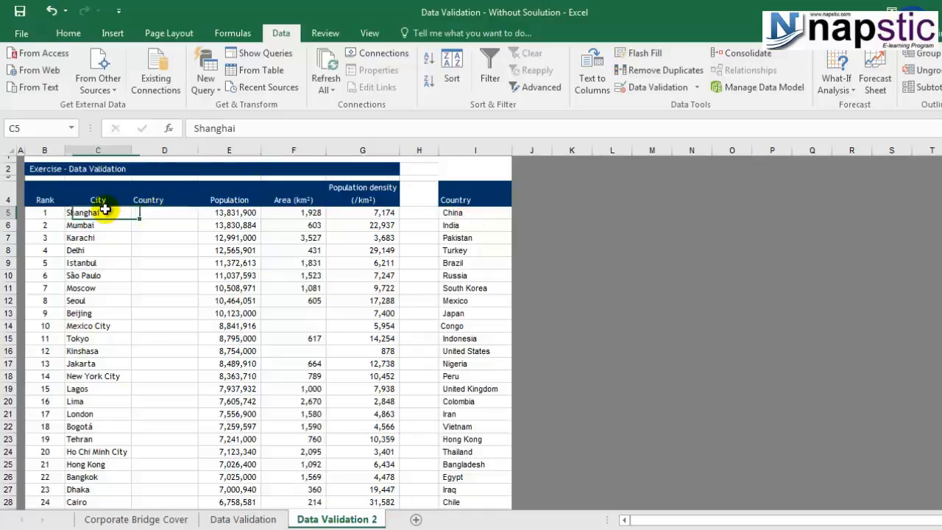
{"action": "left_click", "coordinate": [456, 213]}
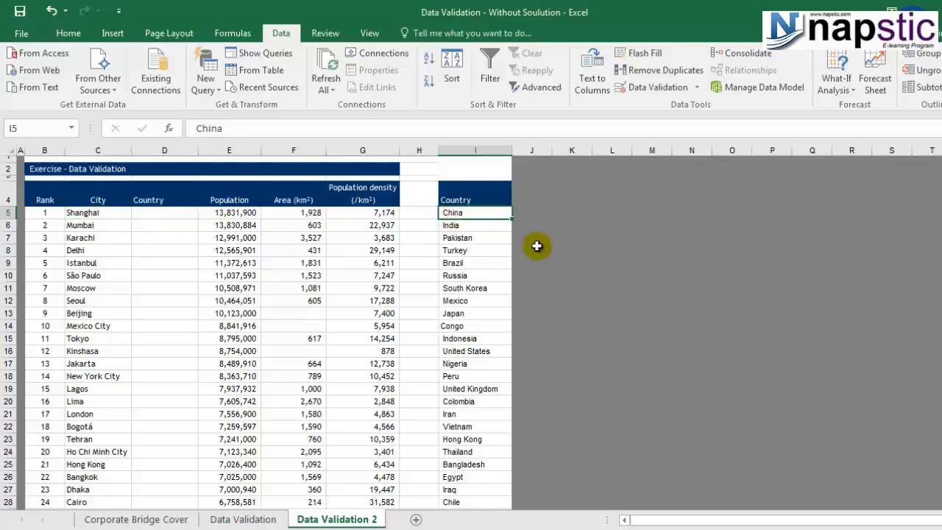
{"action": "scroll", "coordinate": [433, 416], "scroll_direction": "down", "scroll_amount": 2}
{"action": "scroll", "coordinate": [432, 415], "scroll_direction": "up", "scroll_amount": 2}
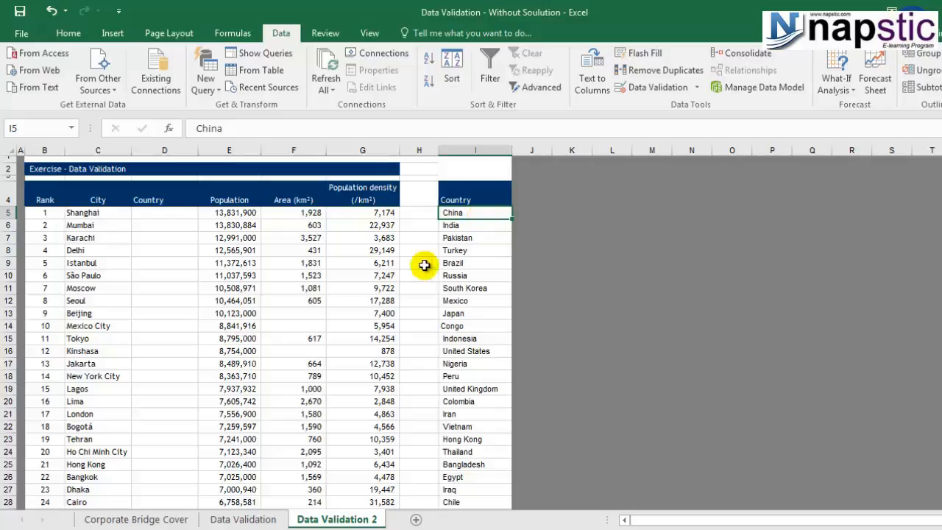
{"action": "left_click", "coordinate": [148, 215]}
{"action": "type", "text": "China"}
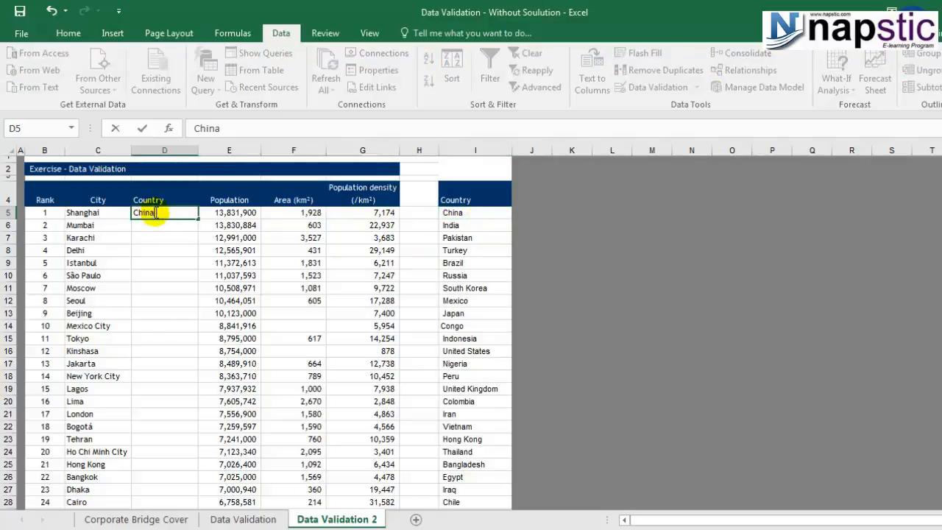
{"action": "left_click_drag", "start_coordinate": [169, 211], "coordinate": [96, 201]}
{"action": "key", "text": "BackSpace"}
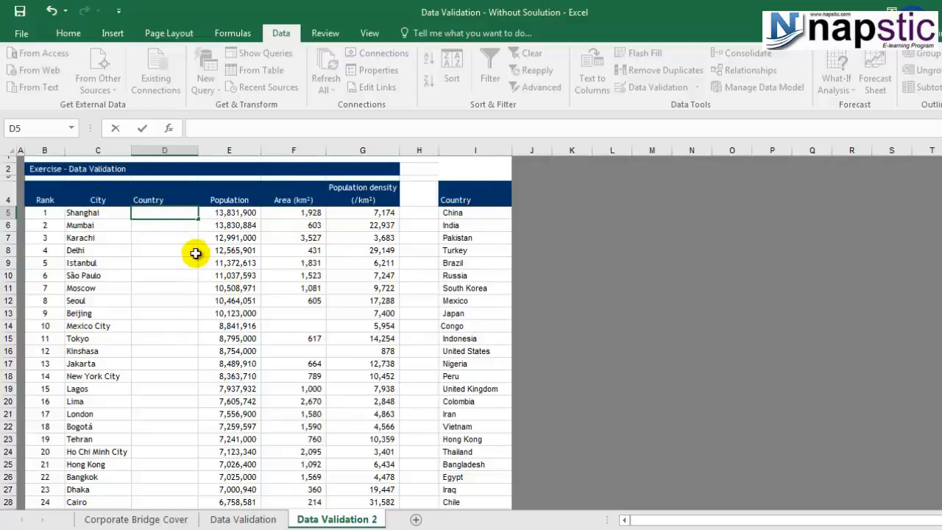
{"action": "key", "text": "Escape"}
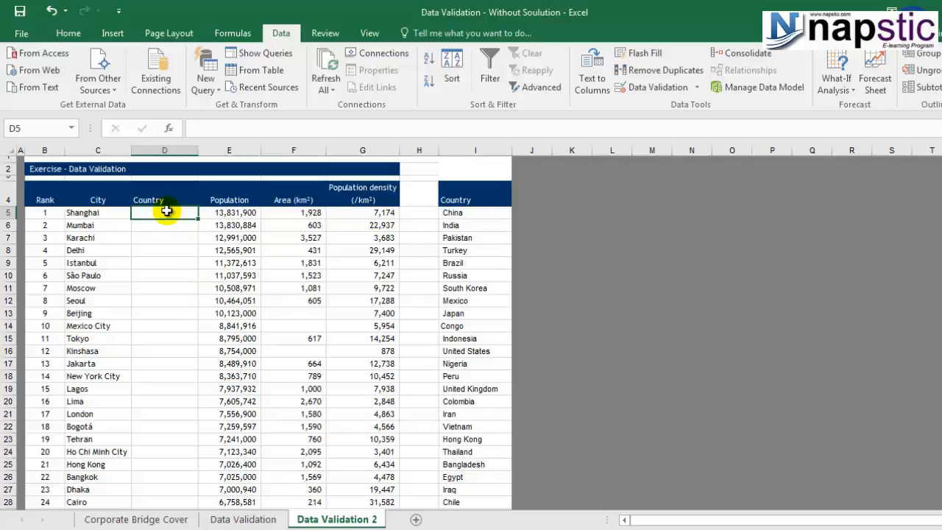
Start a data validation rule for cell D5 that allows a List, moving the dialog clear of the country list
{"action": "left_click", "coordinate": [696, 87]}
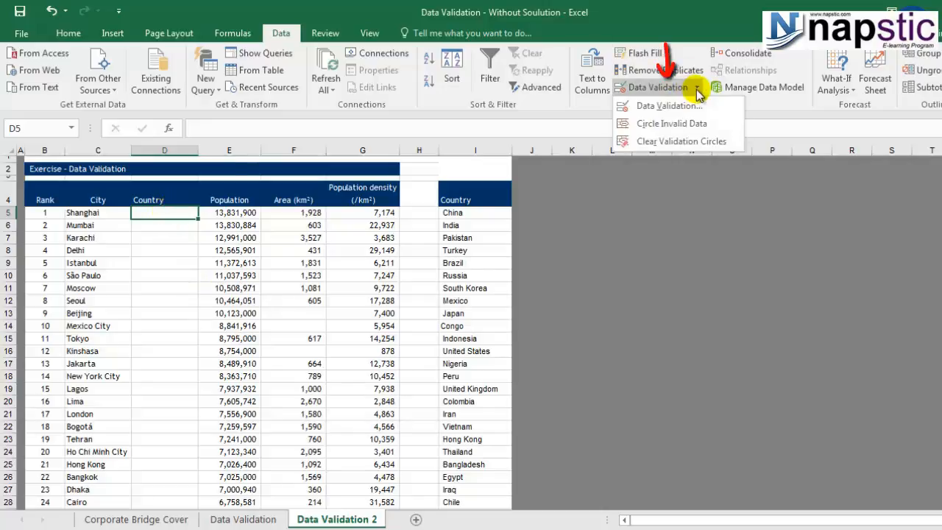
{"action": "left_click", "coordinate": [696, 106]}
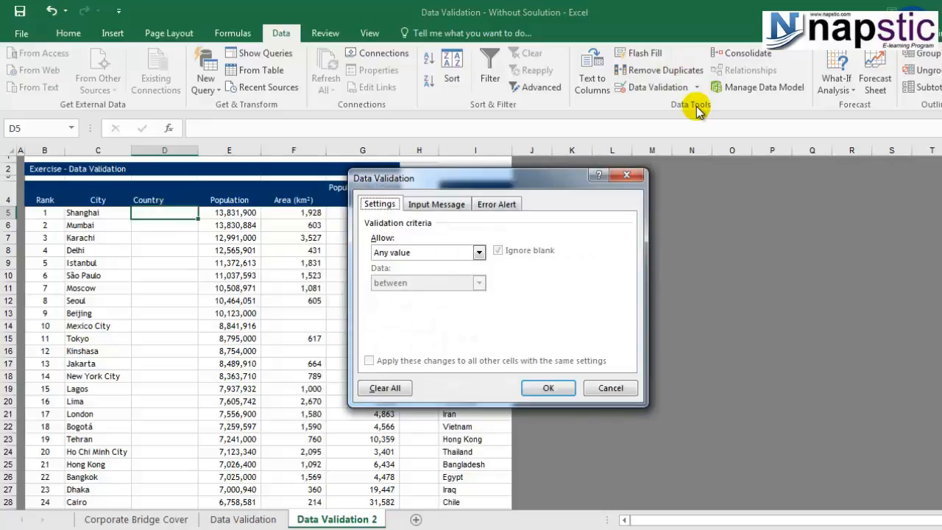
{"action": "left_click", "coordinate": [478, 253]}
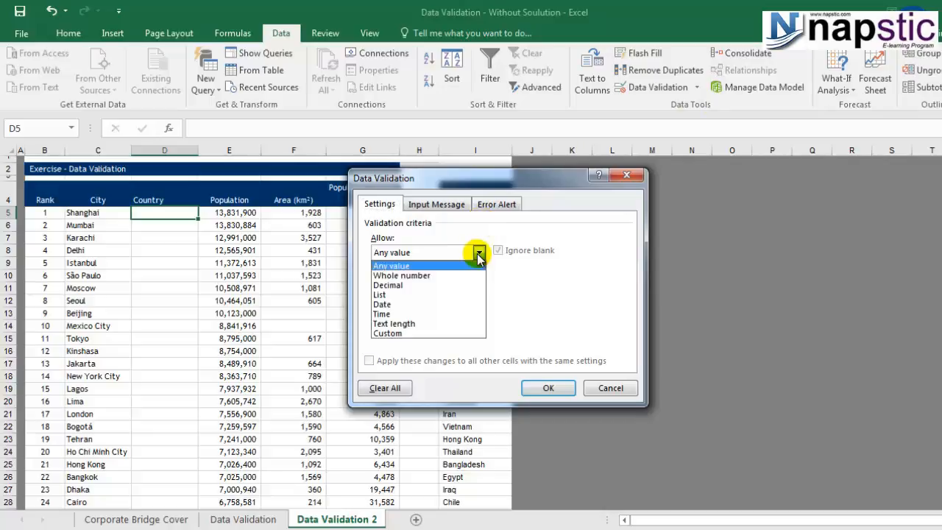
{"action": "left_click", "coordinate": [417, 295]}
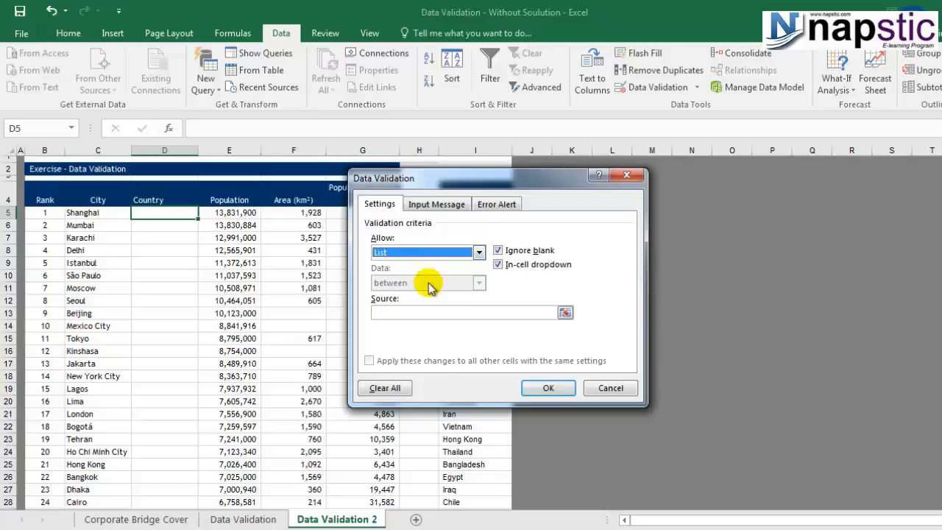
{"action": "left_click_drag", "start_coordinate": [514, 190], "coordinate": [731, 183]}
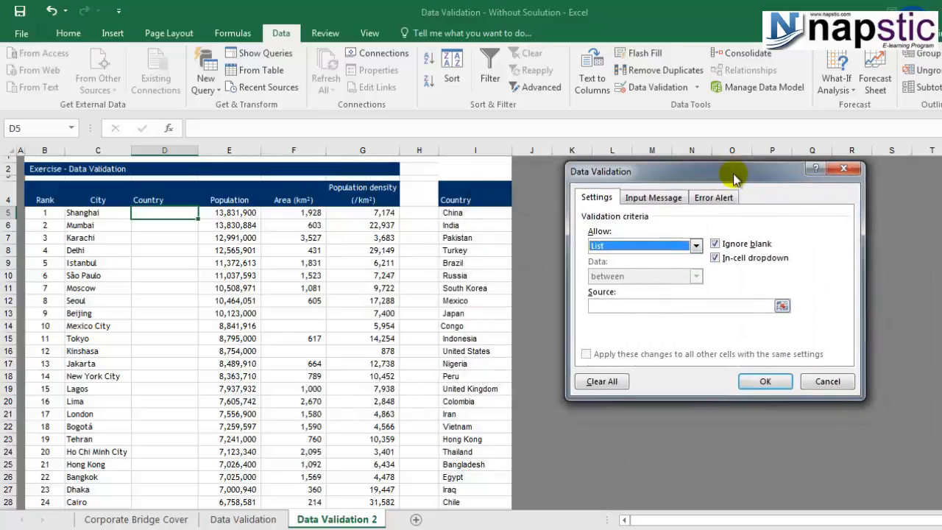
Set the list source to the countries in =$I$5:$I$33 and apply the validation to D5
{"action": "left_click", "coordinate": [781, 306]}
{"action": "left_click_drag", "start_coordinate": [471, 212], "coordinate": [508, 475]}
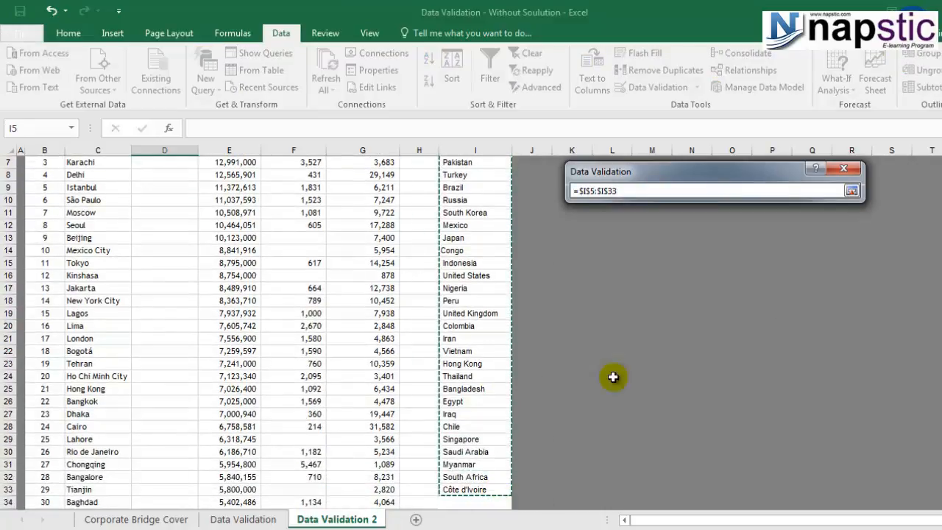
{"action": "scroll", "coordinate": [519, 311], "scroll_direction": "up", "scroll_amount": 2}
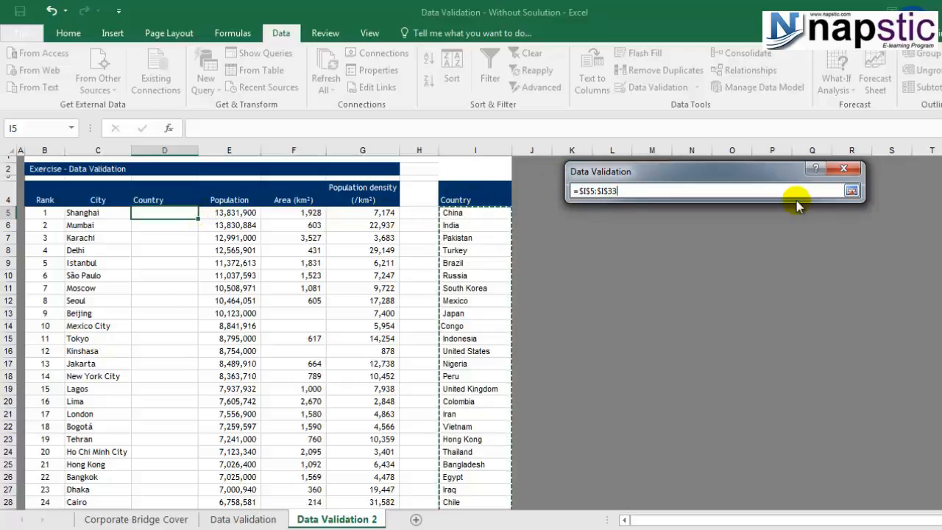
{"action": "left_click", "coordinate": [852, 191]}
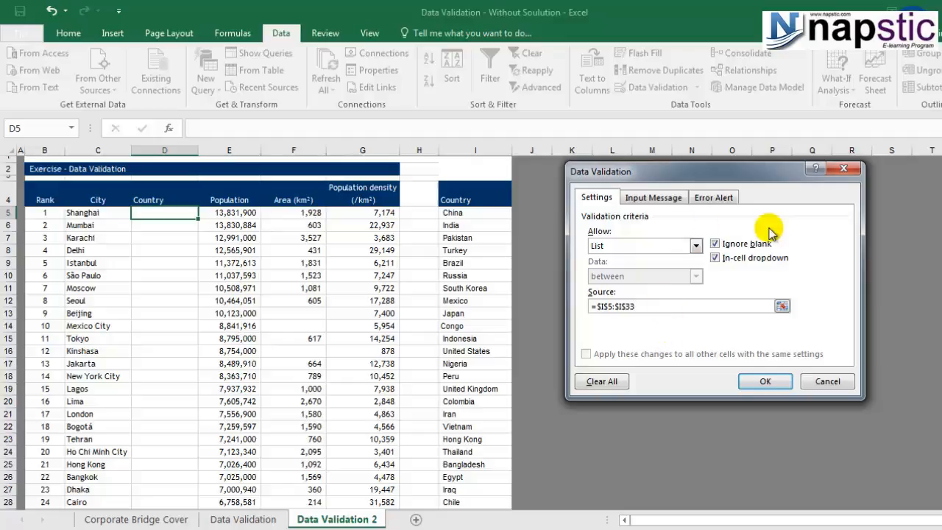
{"action": "left_click", "coordinate": [759, 381]}
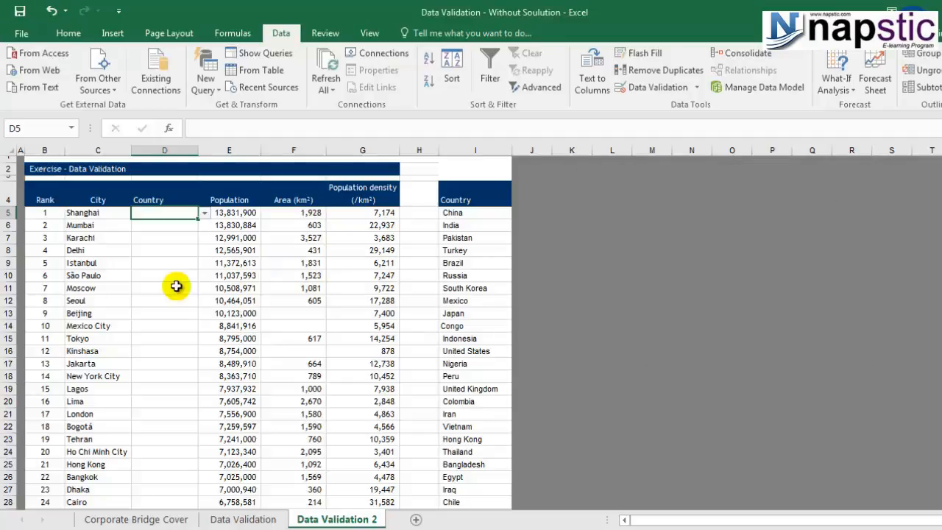
Choose China from the validation list in D5 as Shanghai's country
{"action": "left_click", "coordinate": [204, 214]}
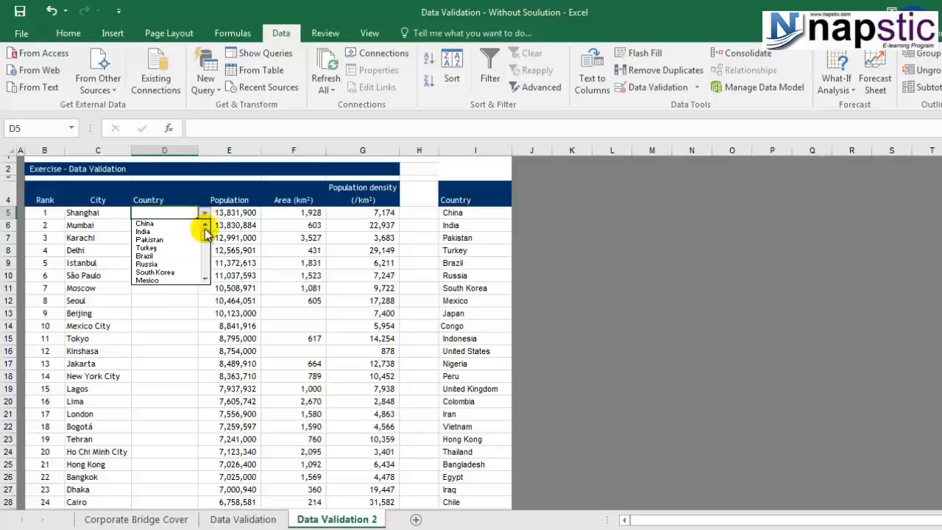
{"action": "left_click_drag", "start_coordinate": [205, 234], "coordinate": [177, 232]}
{"action": "left_click", "coordinate": [182, 223]}
{"action": "left_click", "coordinate": [181, 221]}
{"action": "left_click", "coordinate": [183, 212]}
Test the list in D5 by choosing Pakistan, and set the cell back to China
{"action": "left_click", "coordinate": [206, 214]}
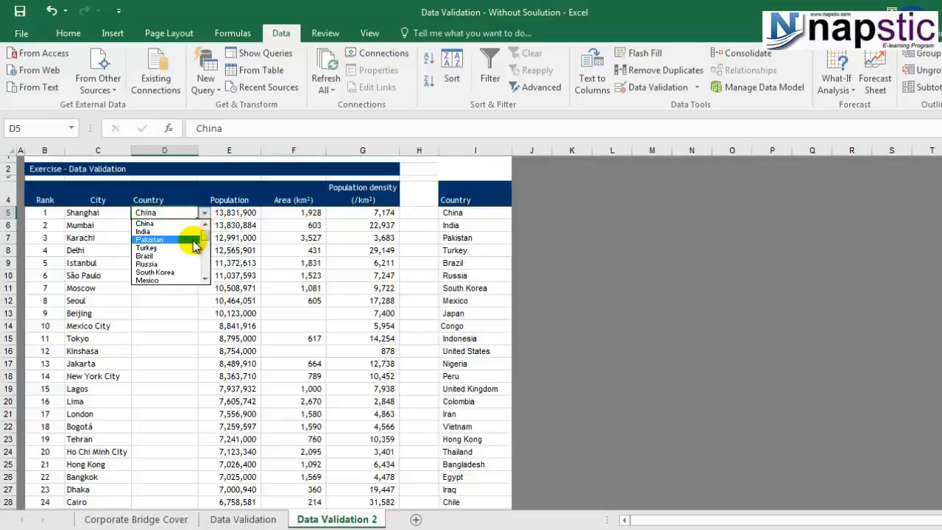
{"action": "left_click", "coordinate": [190, 239]}
{"action": "left_click", "coordinate": [206, 213]}
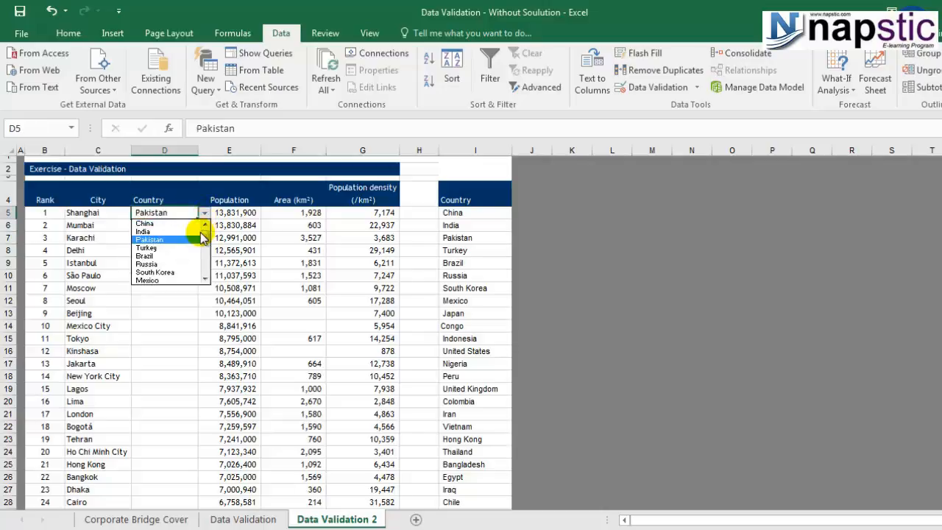
{"action": "scroll", "coordinate": [188, 232], "scroll_direction": "up", "scroll_amount": 2}
{"action": "left_click", "coordinate": [183, 224]}
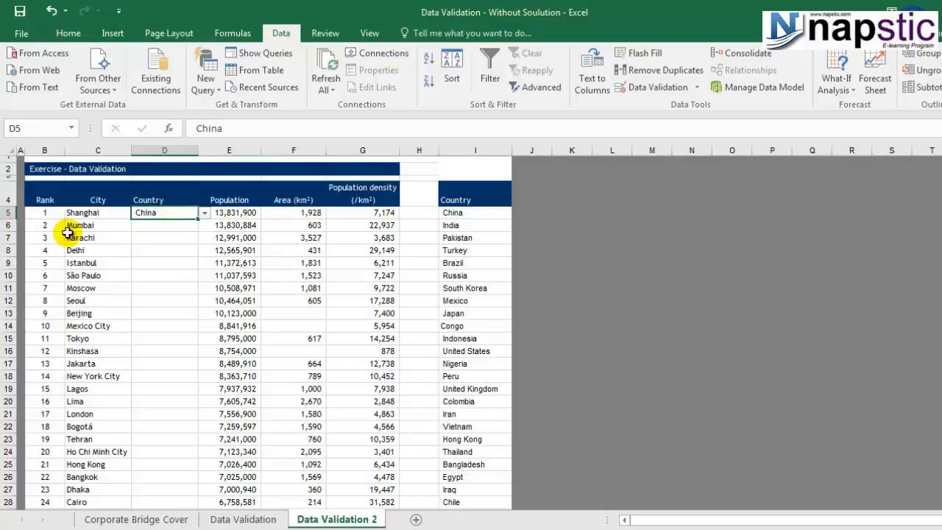
Copy D5's list validation to D6 with Paste Special, and set D6 to India as Mumbai's country
{"action": "right_click", "coordinate": [172, 212]}
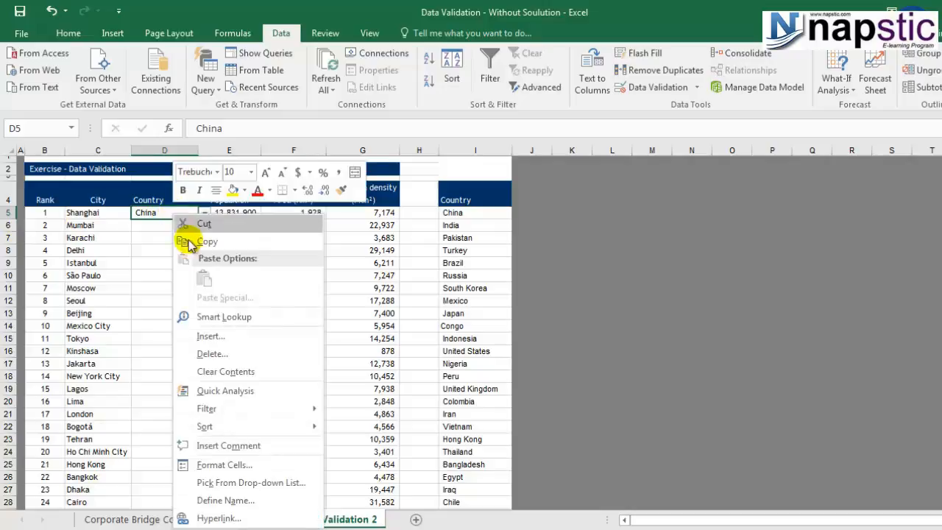
{"action": "left_click", "coordinate": [210, 242]}
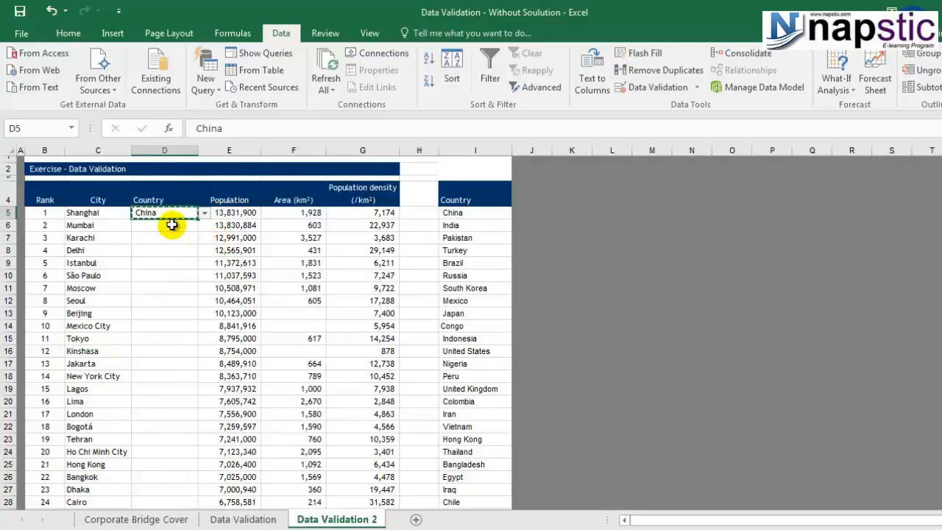
{"action": "right_click", "coordinate": [168, 226]}
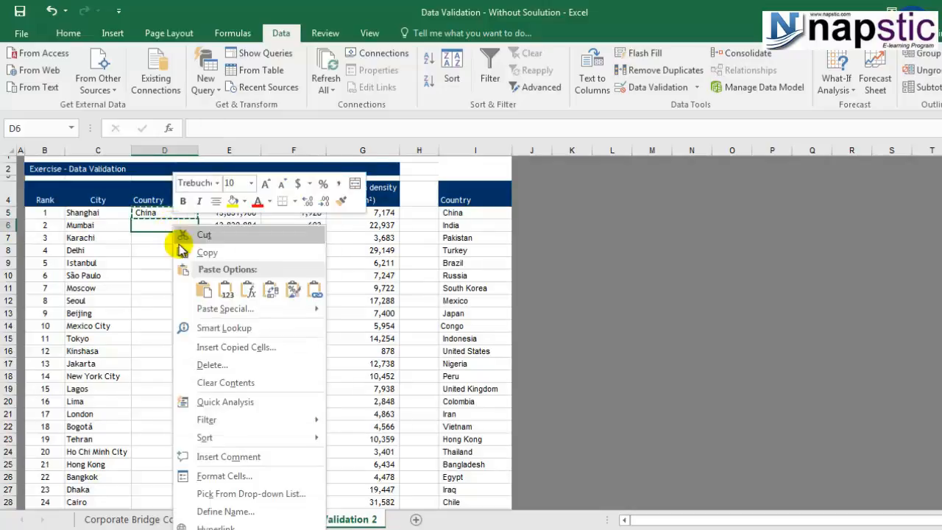
{"action": "left_click", "coordinate": [214, 309]}
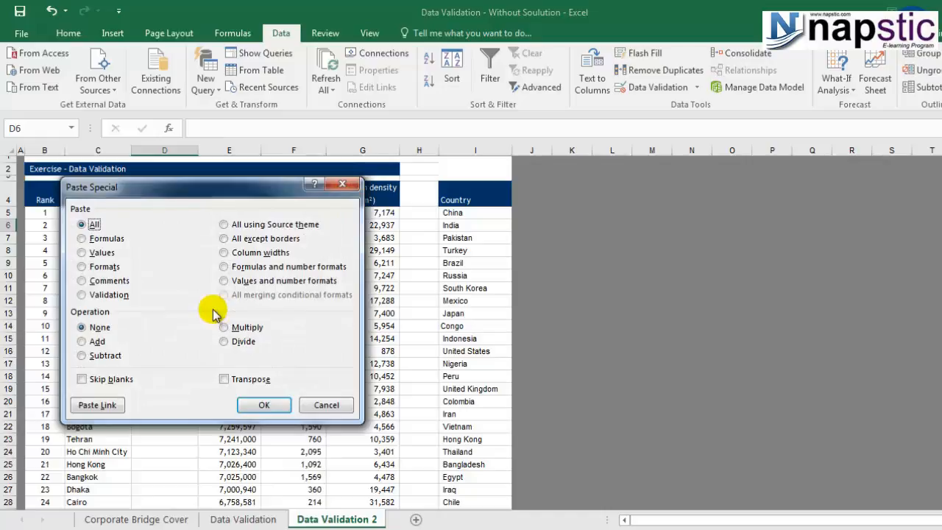
{"action": "left_click", "coordinate": [264, 405]}
{"action": "left_click", "coordinate": [184, 291]}
{"action": "key", "text": "Escape"}
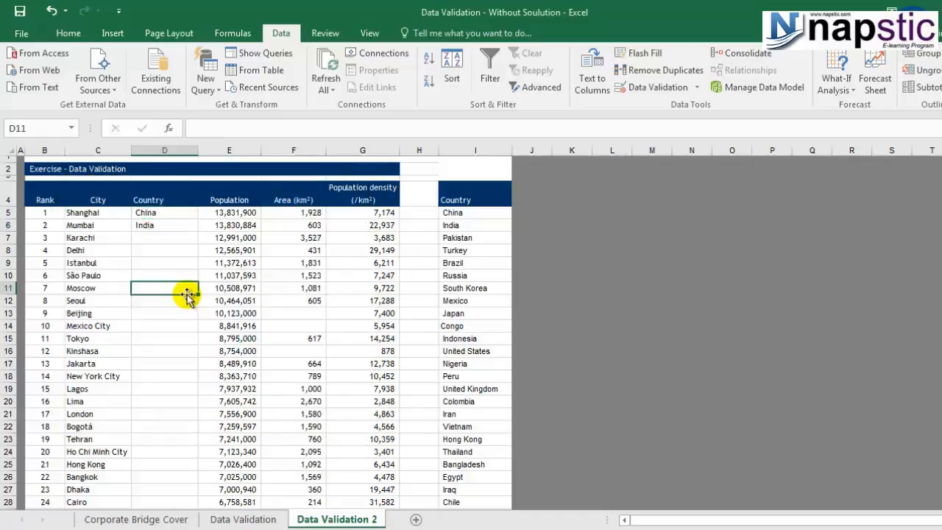
{"action": "left_click", "coordinate": [172, 229]}
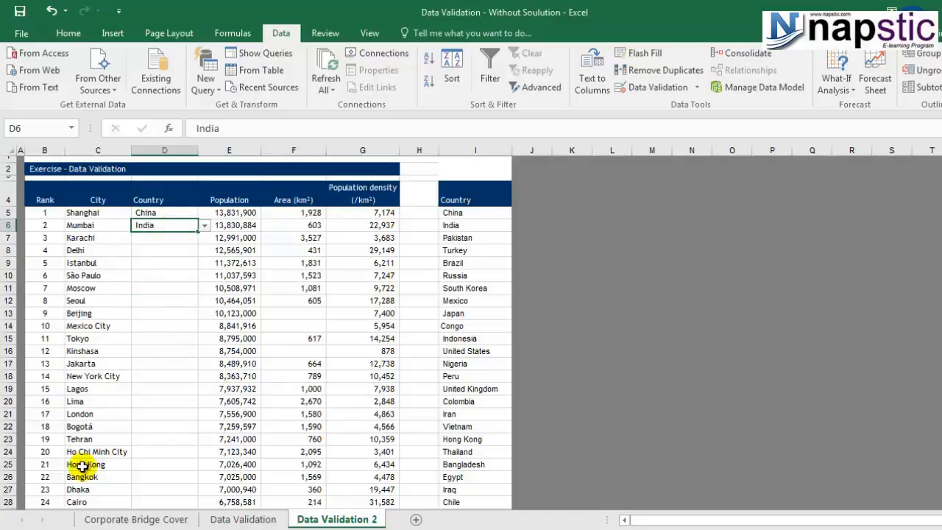